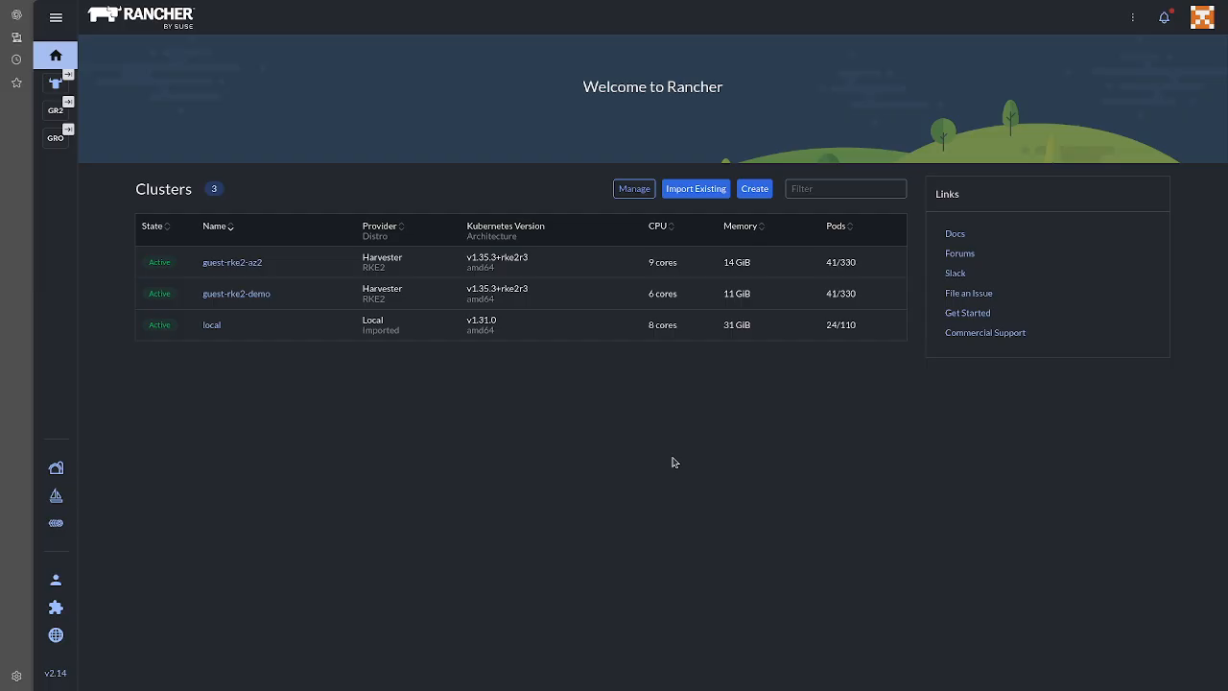
- Search the local cluster's app chart catalogue for harvester
{"action": "left_click", "coordinate": [212, 325]}
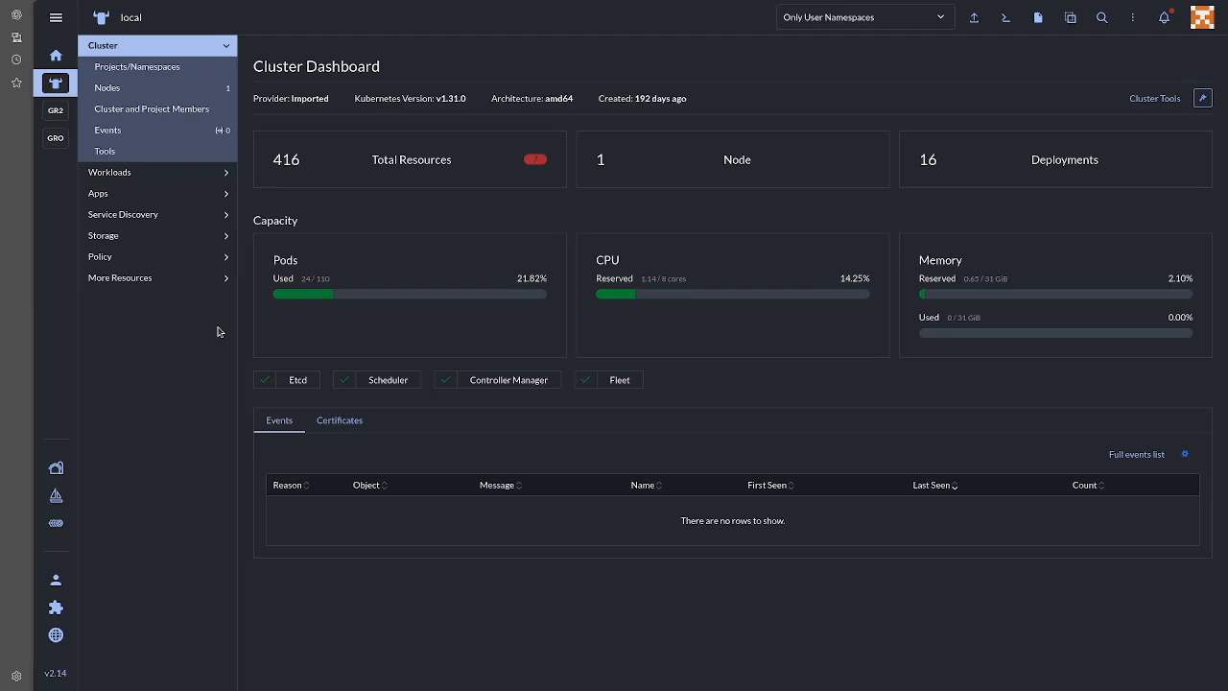
{"action": "left_click", "coordinate": [131, 196]}
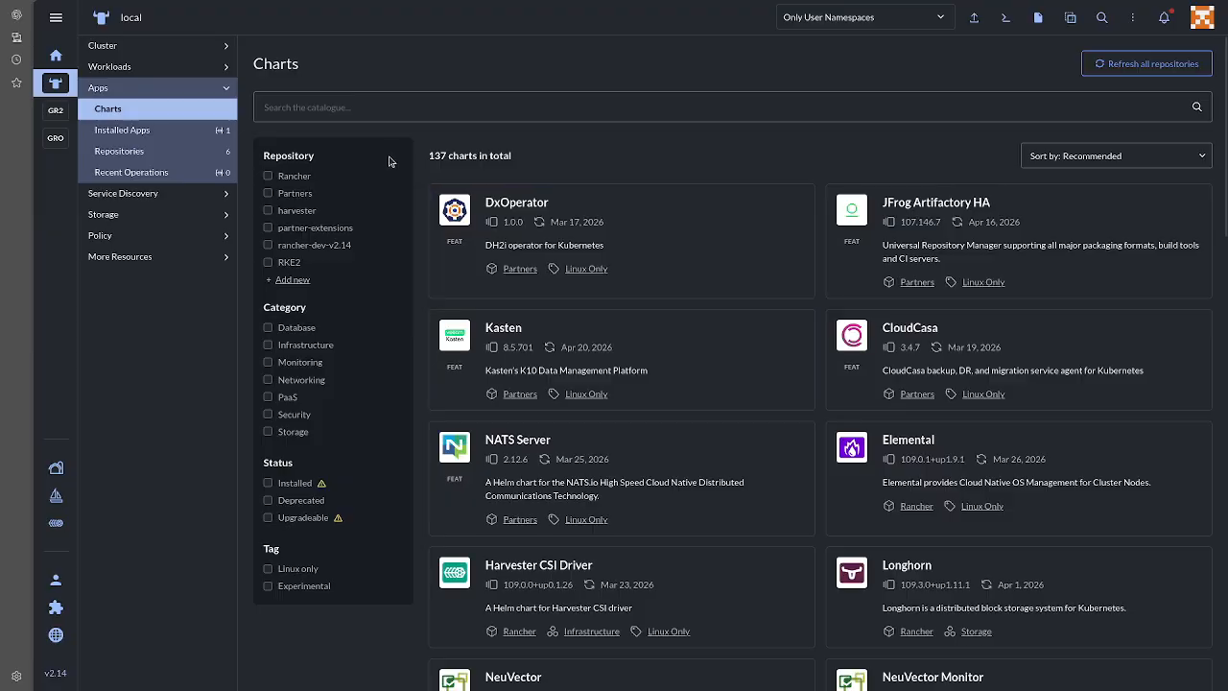
{"action": "left_click", "coordinate": [358, 106]}
{"action": "type", "text": "harvester"}
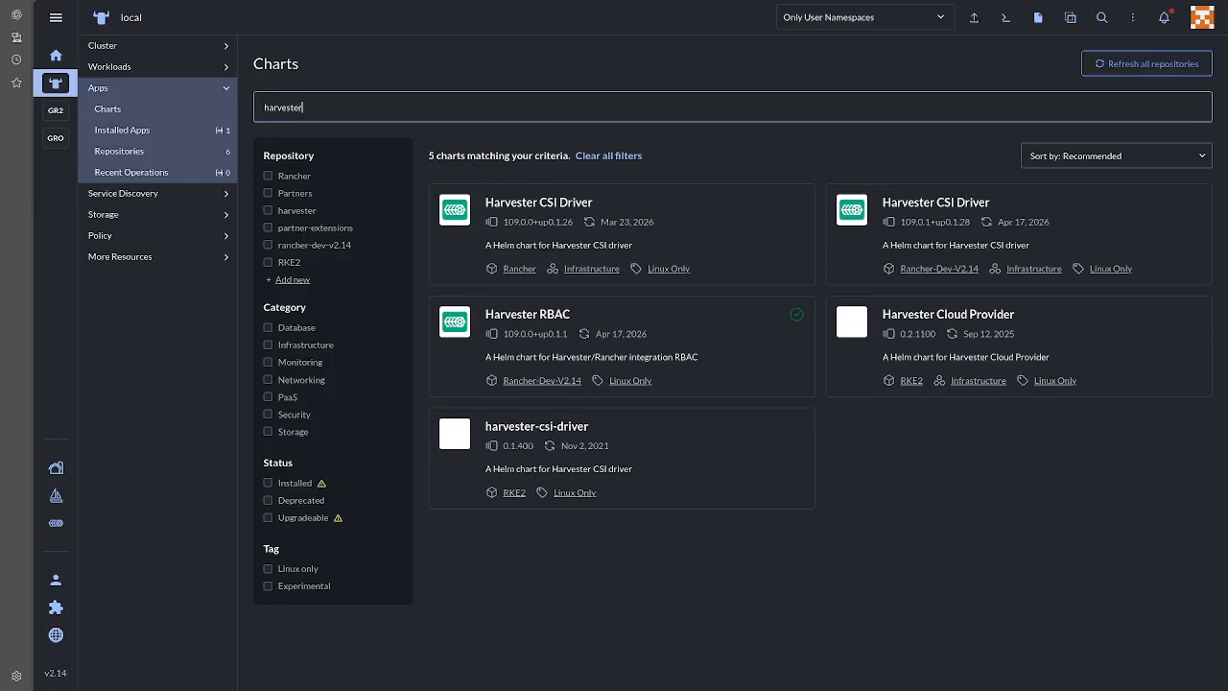
- Open the installed Harvester RBAC chart for editing and view its Helm values
{"action": "left_click", "coordinate": [521, 317]}
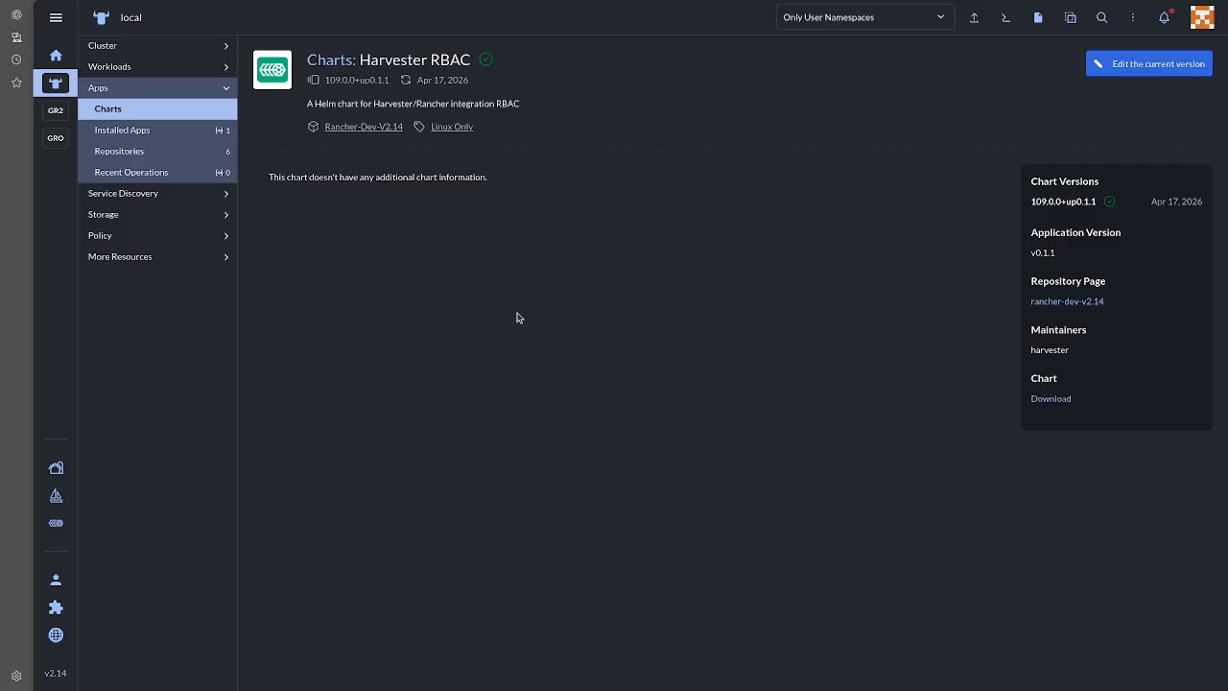
{"action": "left_click", "coordinate": [1108, 71]}
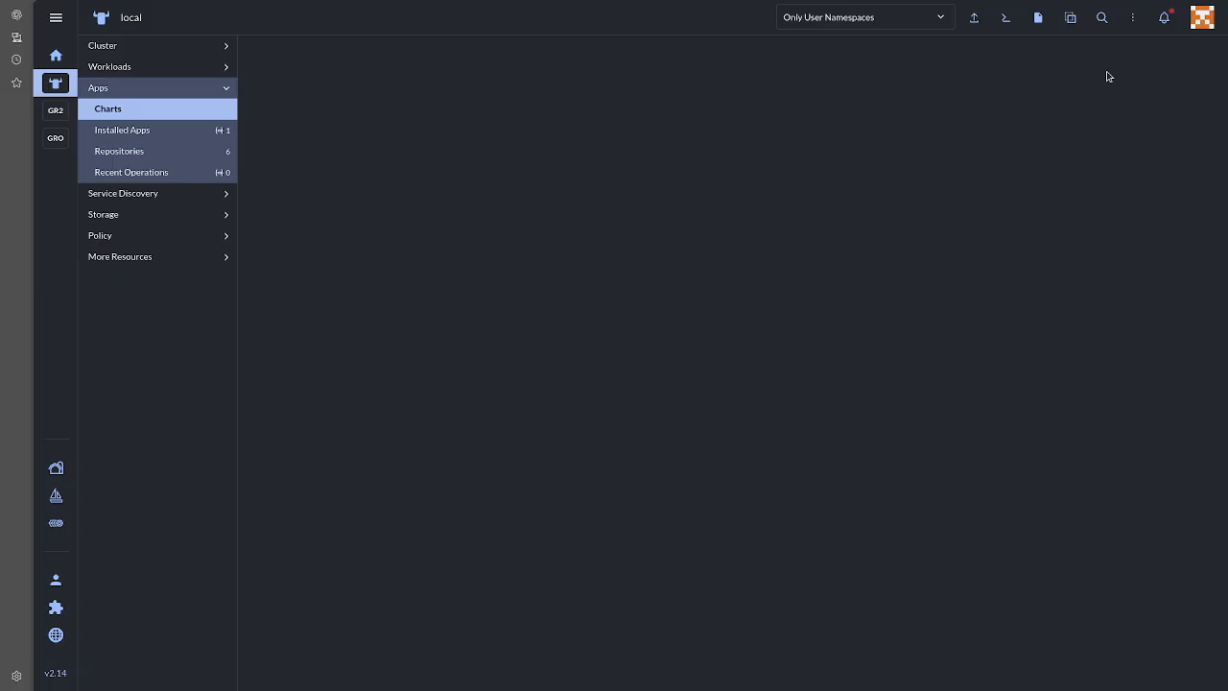
{"action": "left_click", "coordinate": [1181, 670]}
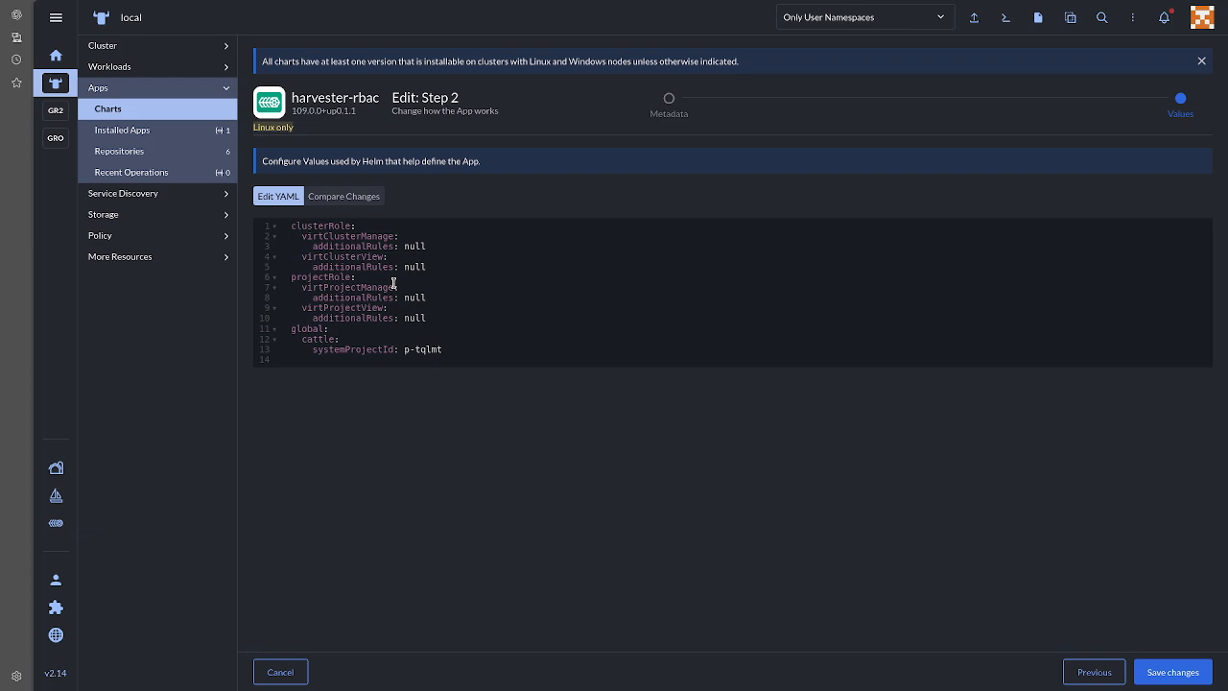
- Find the cluster-level Manage Virtualization Resources role template and view the permissions it grants
{"action": "left_click", "coordinate": [55, 580]}
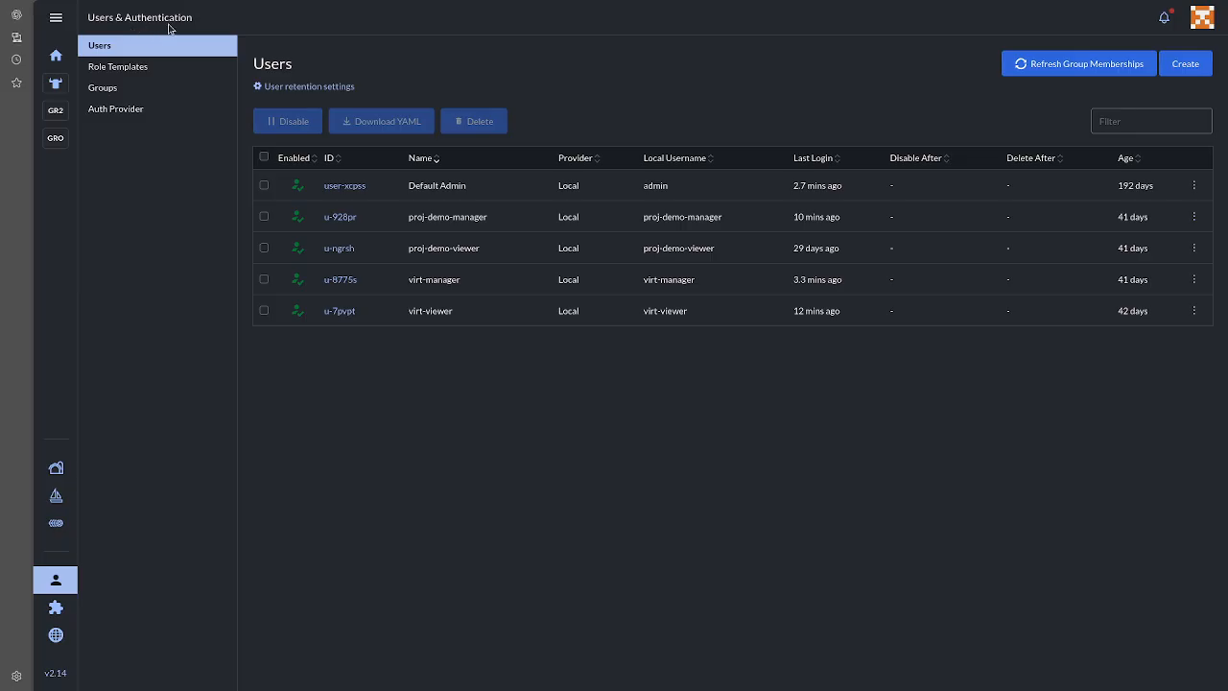
{"action": "left_click", "coordinate": [145, 68]}
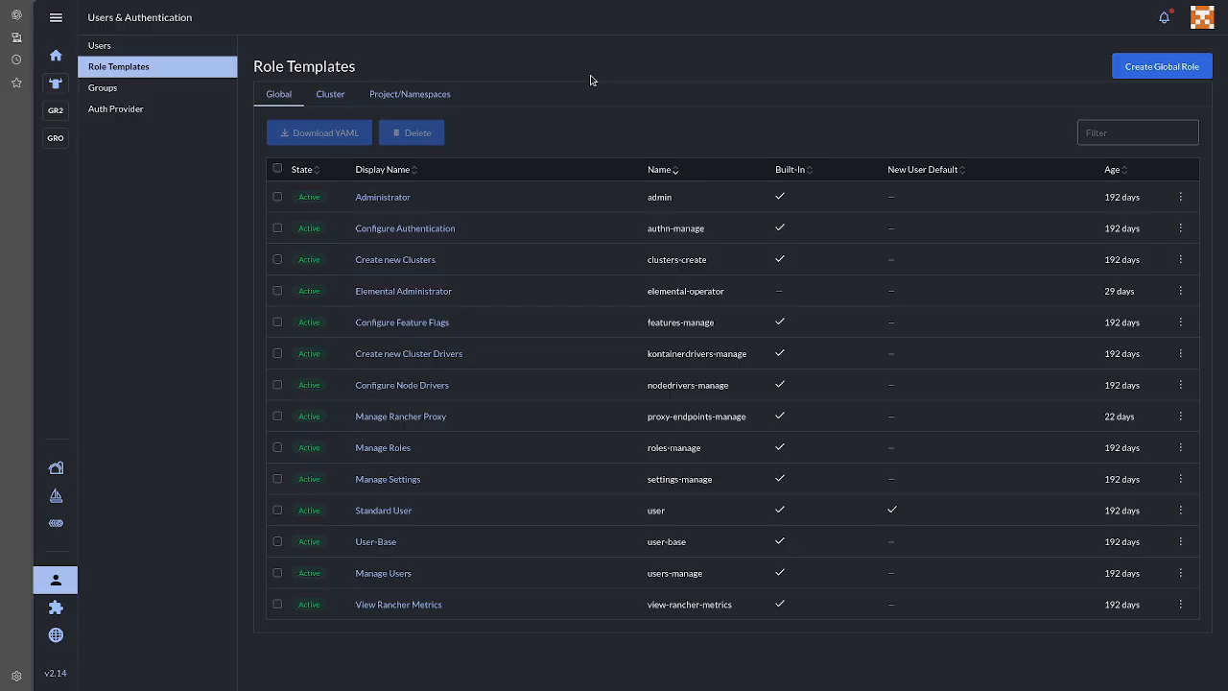
{"action": "left_click", "coordinate": [330, 94]}
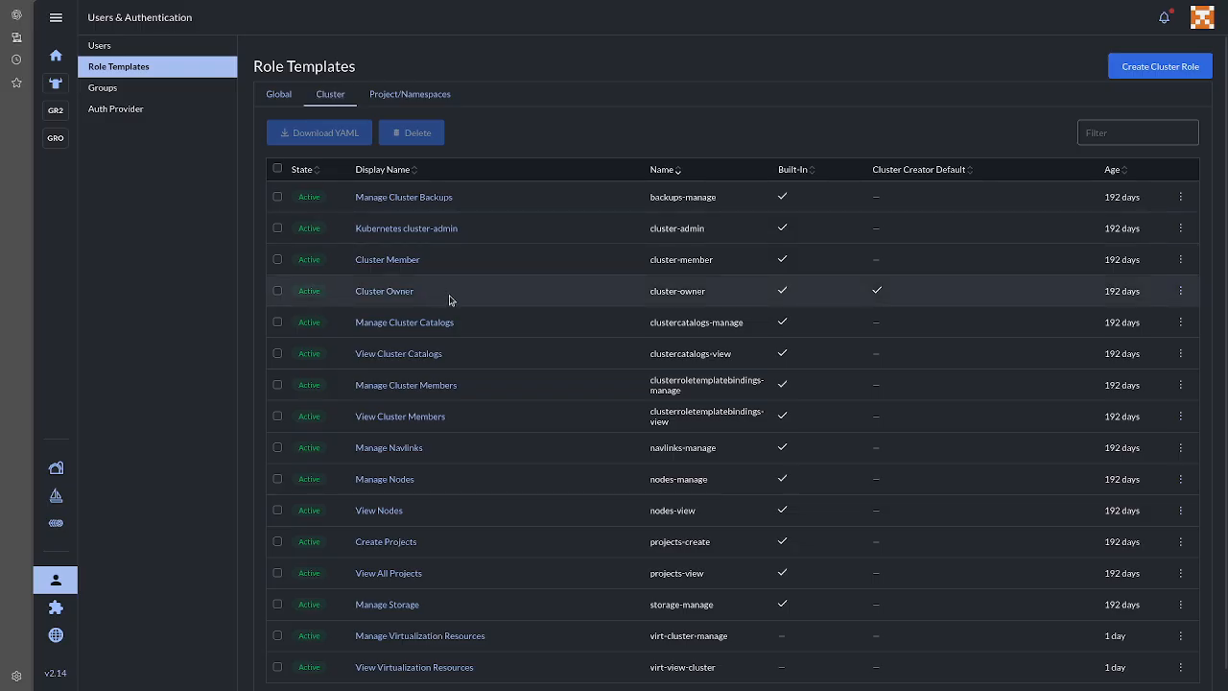
{"action": "scroll", "coordinate": [458, 313], "scroll_direction": "down", "scroll_amount": 1}
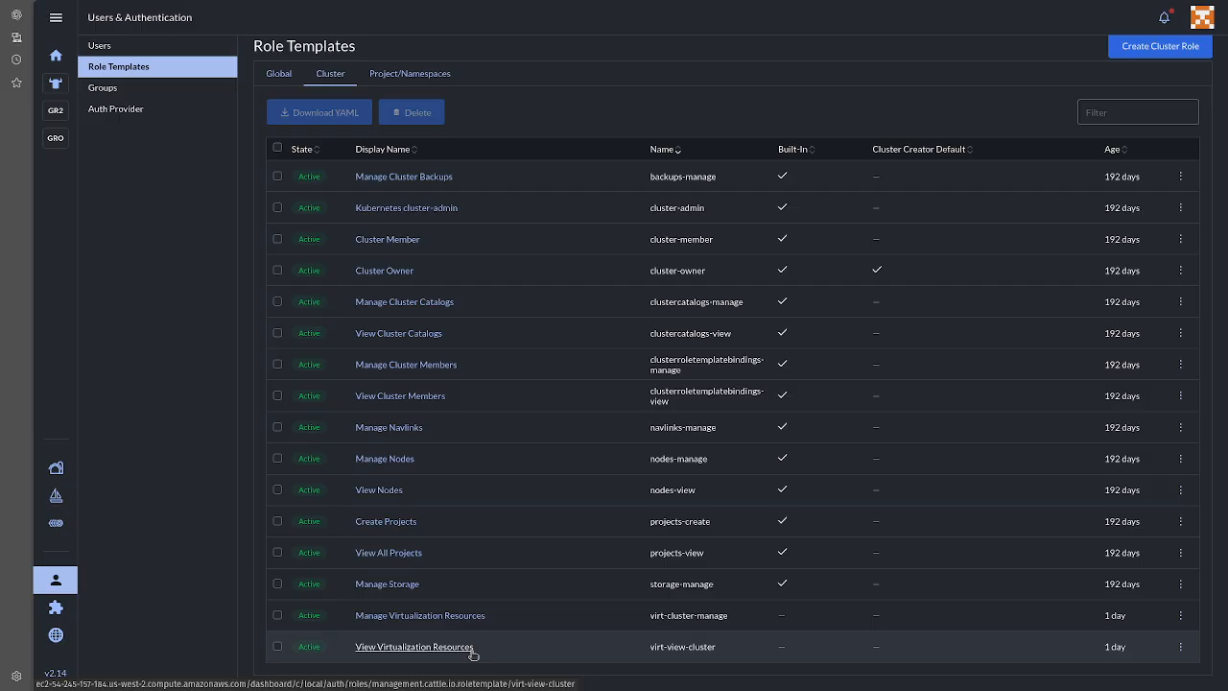
{"action": "left_click", "coordinate": [446, 618]}
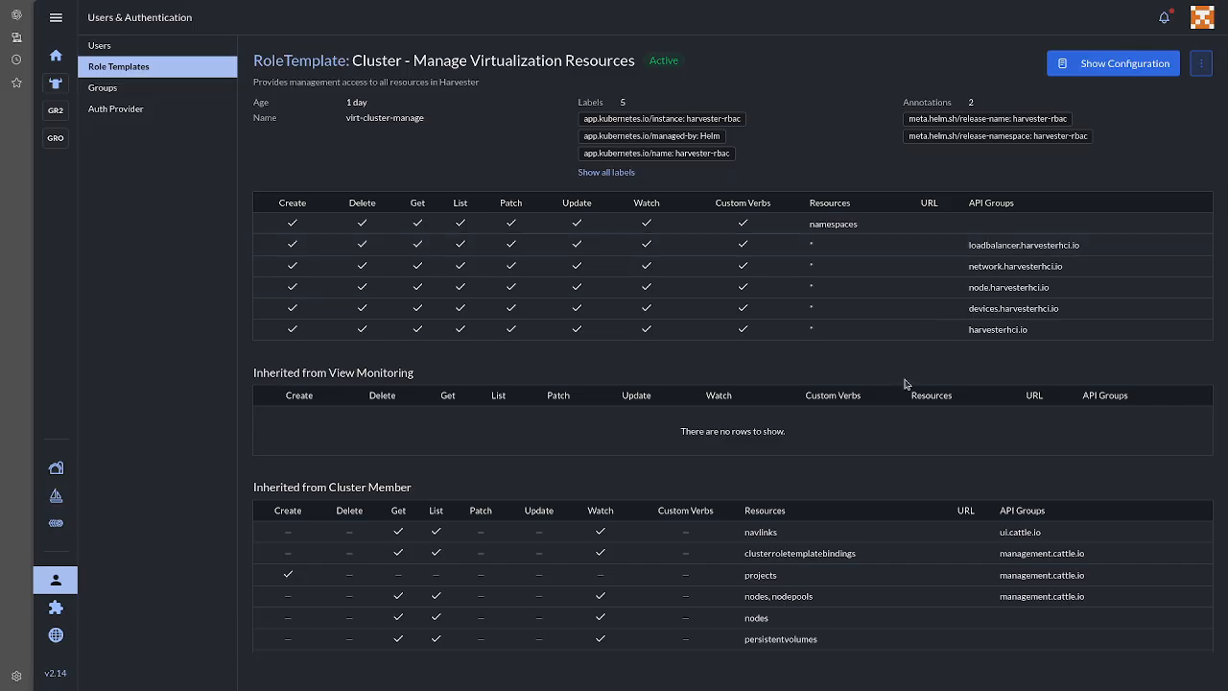
- Go back to the role templates and look up the virtualization roles available at project/namespace level
{"action": "key", "text": "alt+Left"}
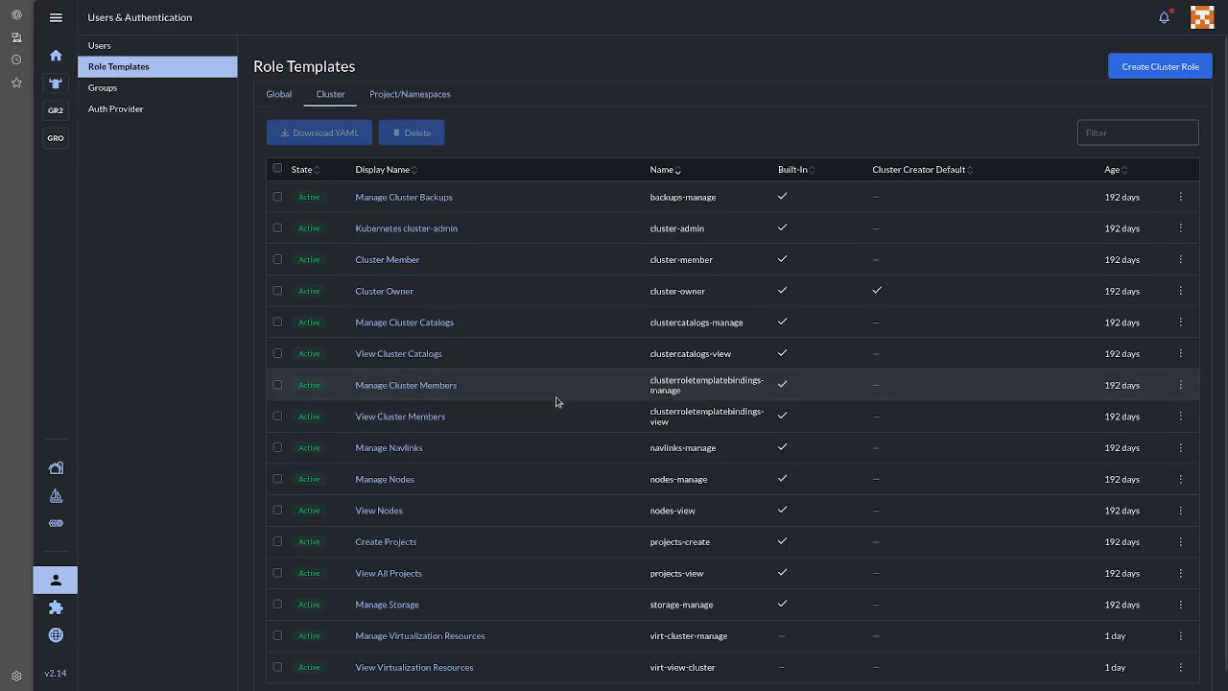
{"action": "left_click", "coordinate": [417, 96]}
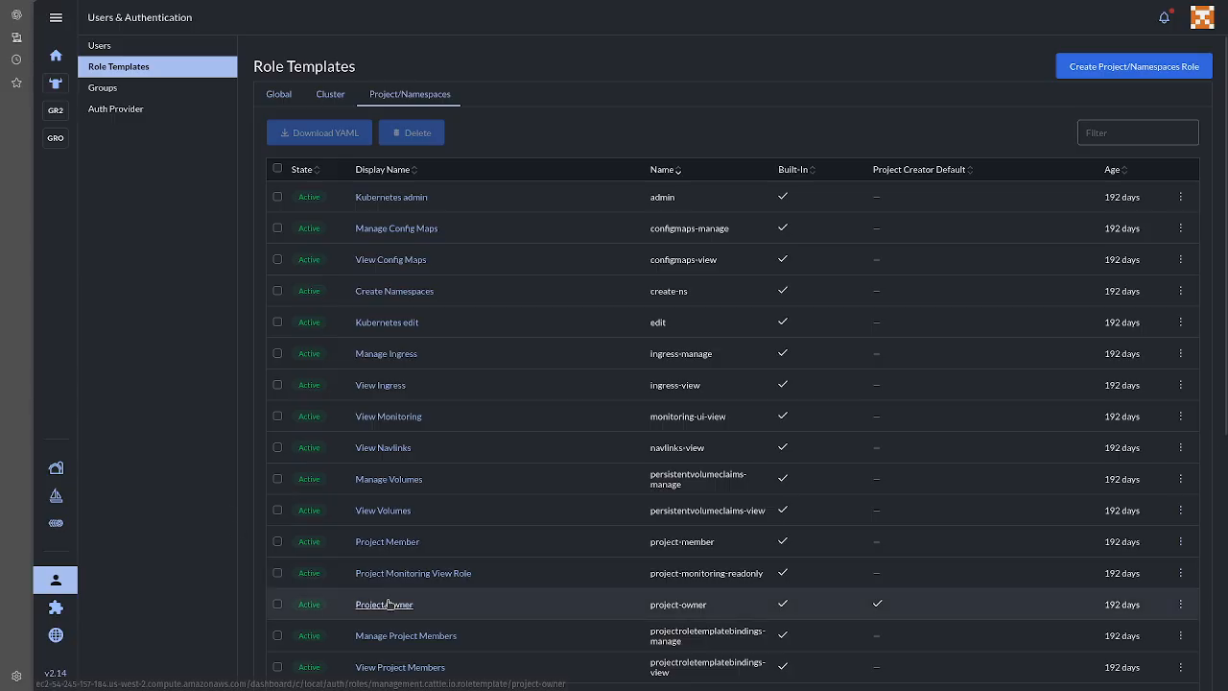
{"action": "scroll", "coordinate": [397, 616], "scroll_direction": "down", "scroll_amount": 5}
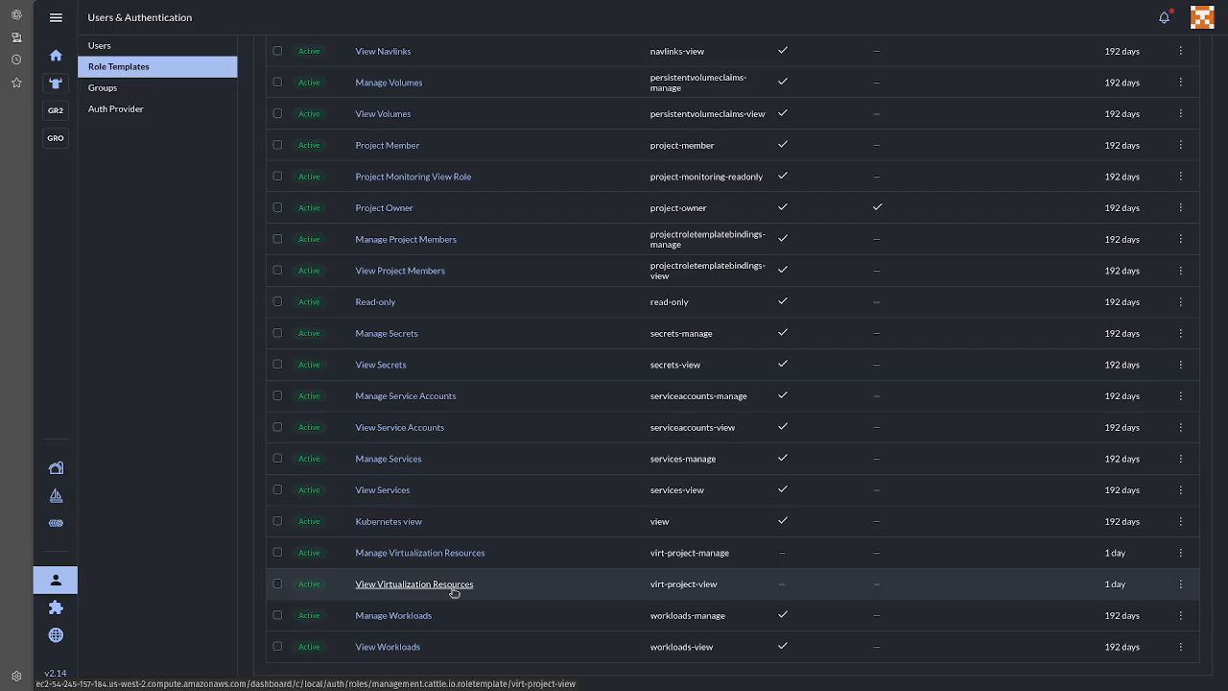
- In the hv-lab Harvester cluster's configuration, add virt-manager as a member with the Manage Virtualization Resources permission
{"action": "left_click", "coordinate": [56, 523]}
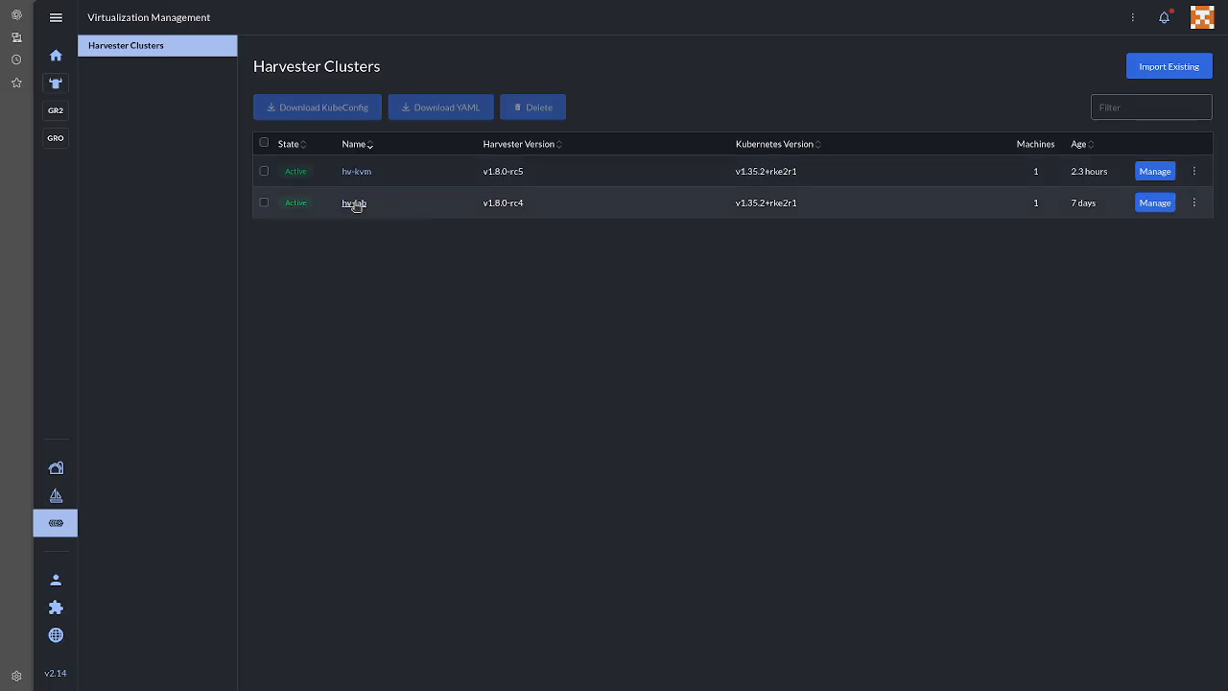
{"action": "left_click", "coordinate": [1194, 203]}
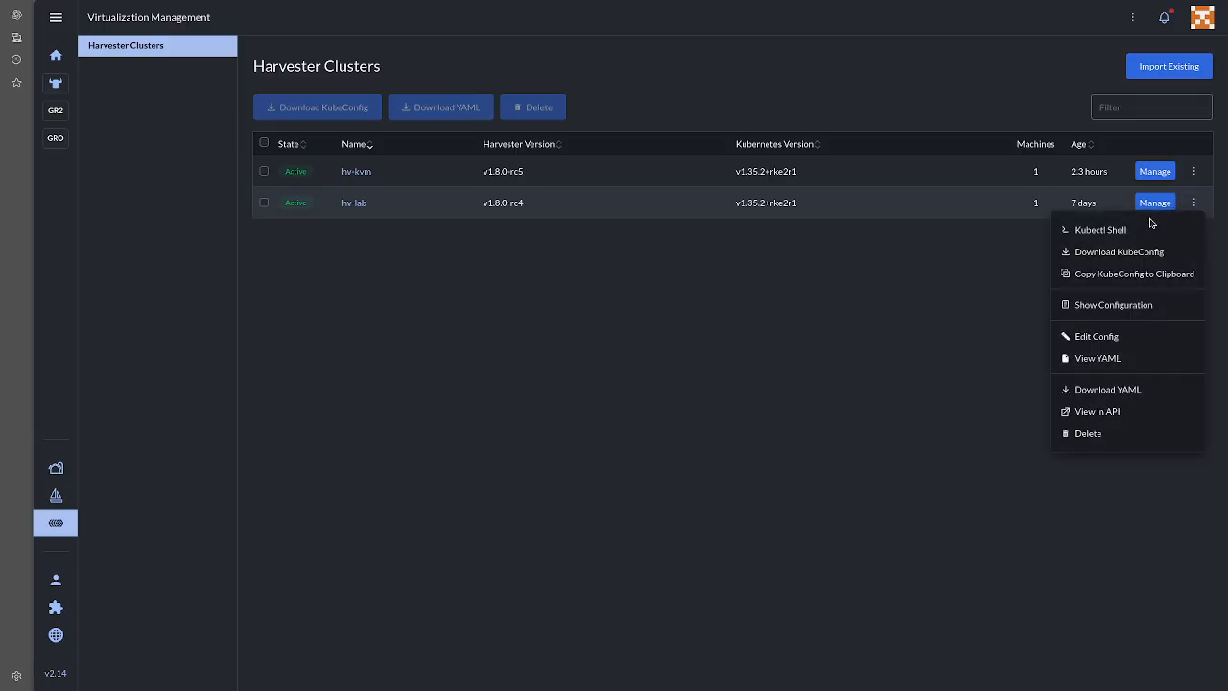
{"action": "left_click", "coordinate": [1122, 338]}
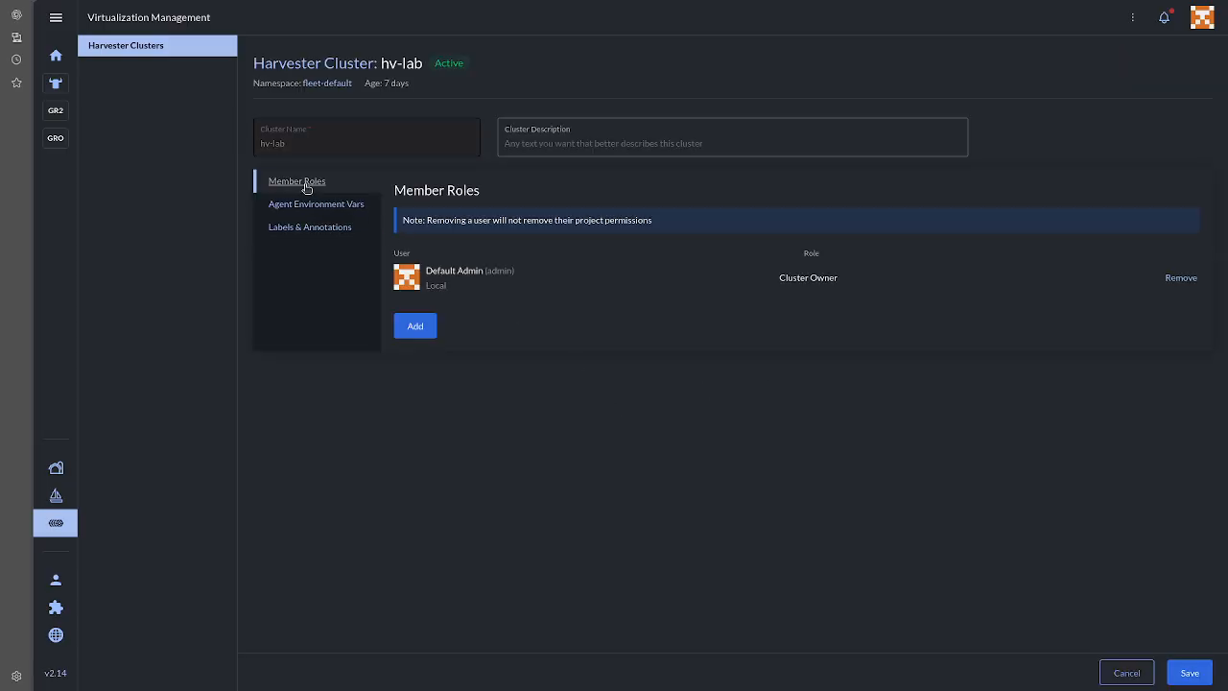
{"action": "left_click", "coordinate": [416, 327]}
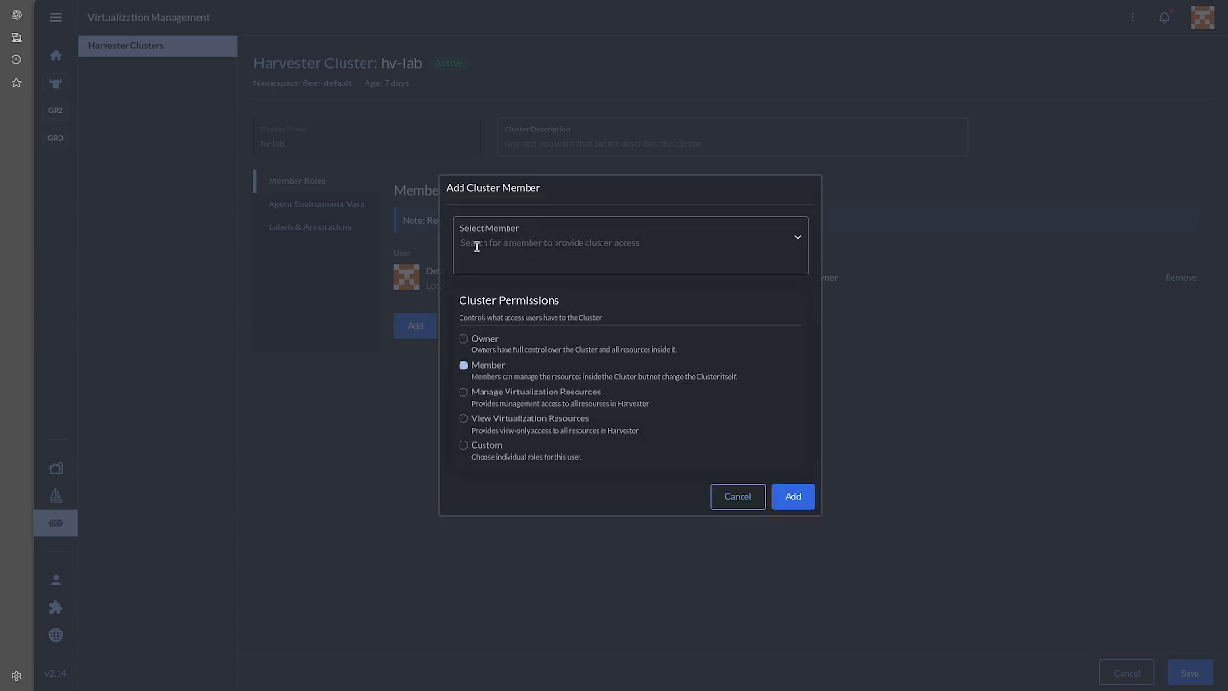
{"action": "left_click", "coordinate": [476, 246]}
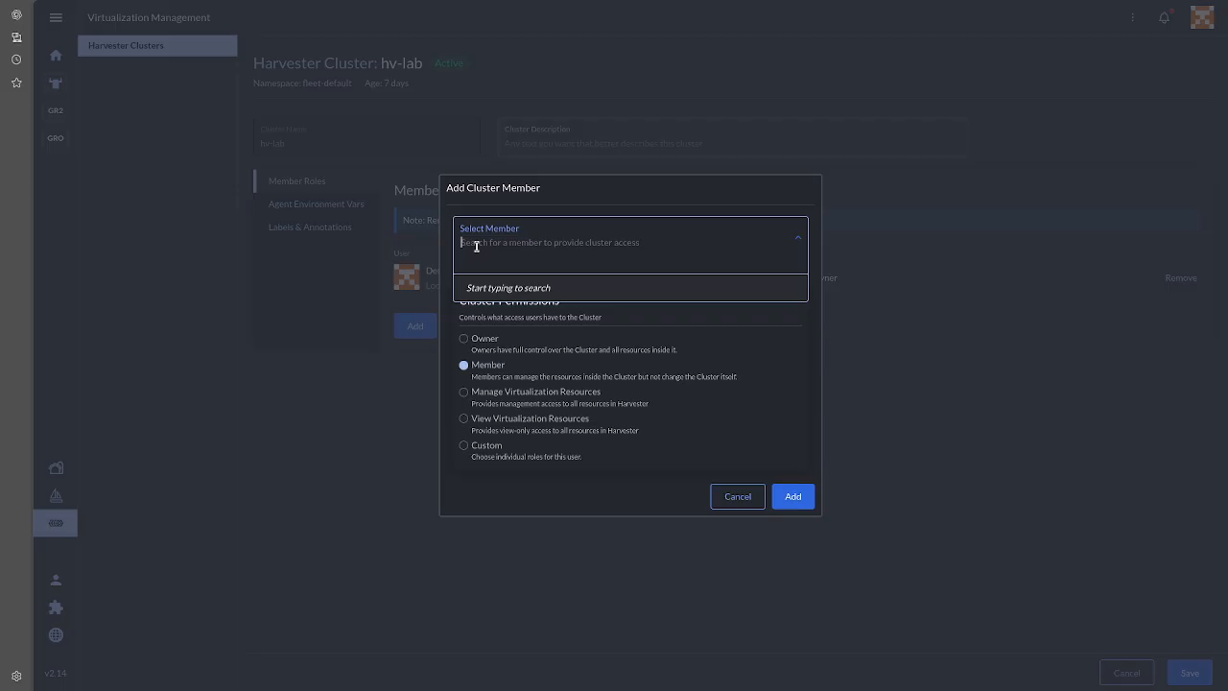
{"action": "type", "text": "virt-manager"}
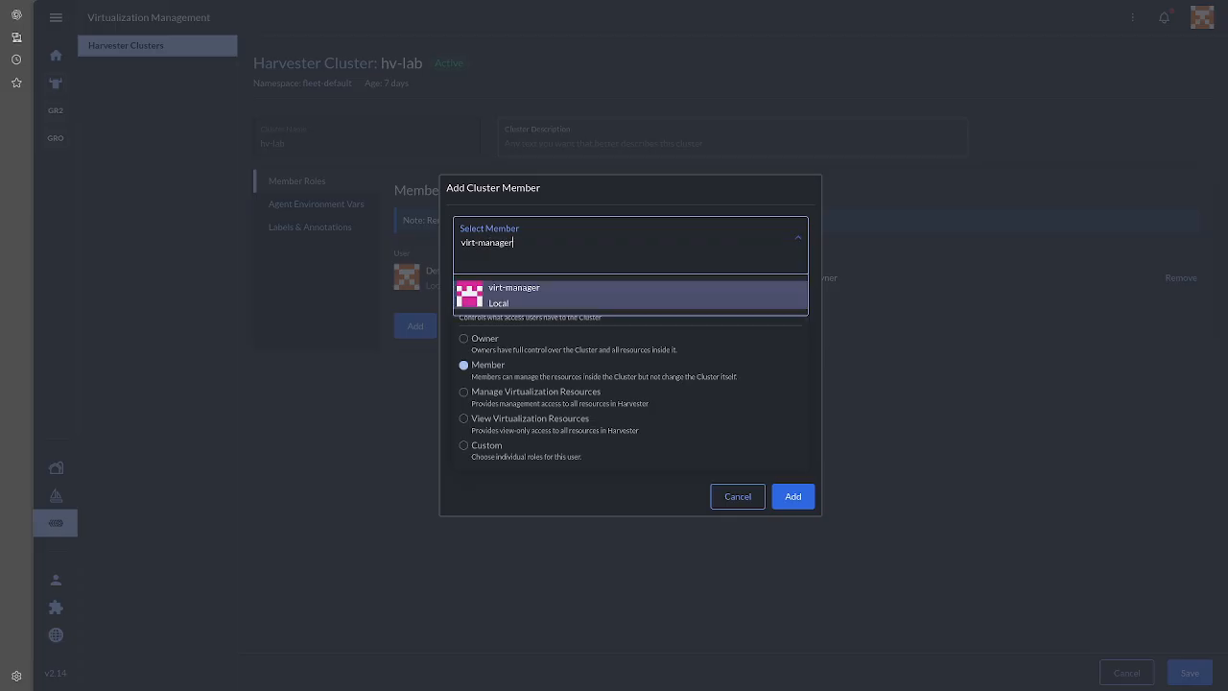
{"action": "left_click", "coordinate": [508, 300]}
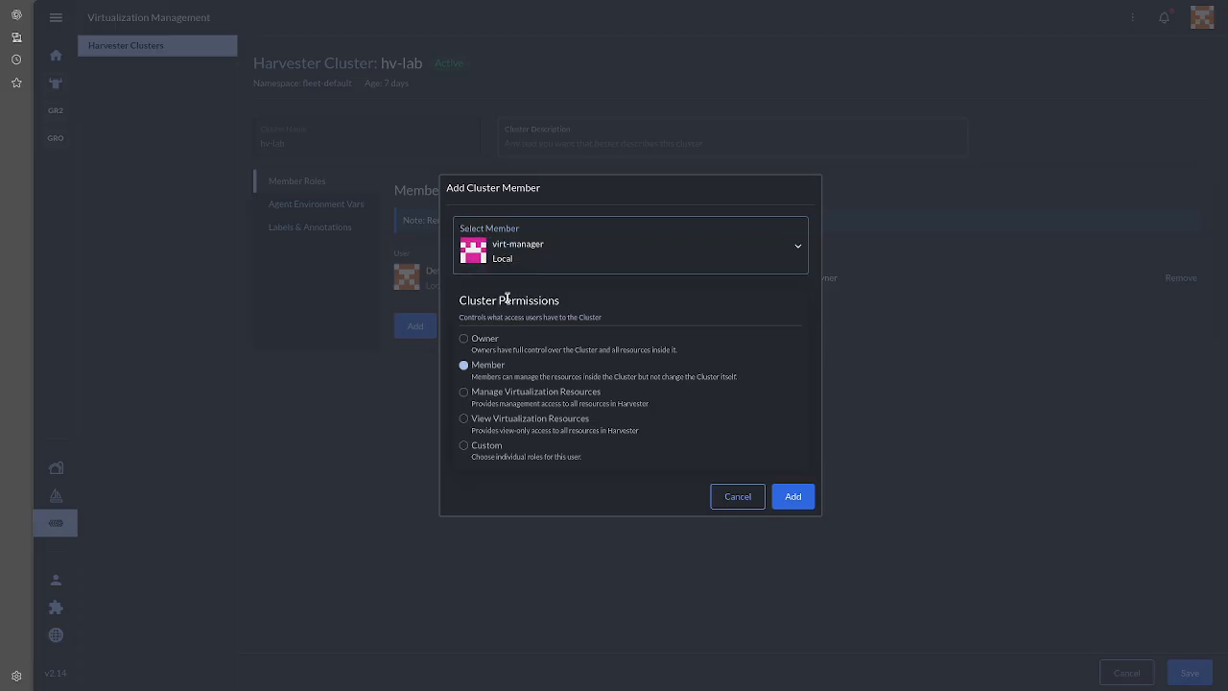
{"action": "left_click", "coordinate": [464, 393]}
{"action": "left_click", "coordinate": [785, 500]}
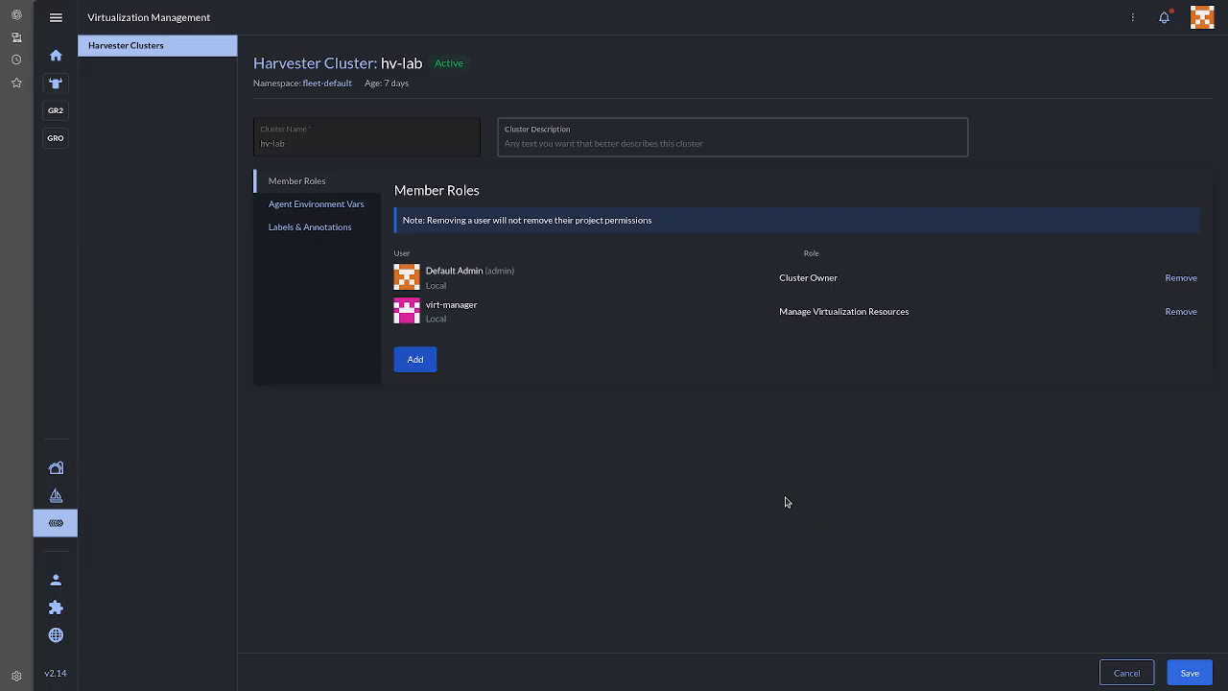
- Add virt-viewer as a cluster member with the View Virtualization Resources permission and save the hv-lab configuration
{"action": "left_click", "coordinate": [417, 360]}
{"action": "left_click", "coordinate": [495, 243]}
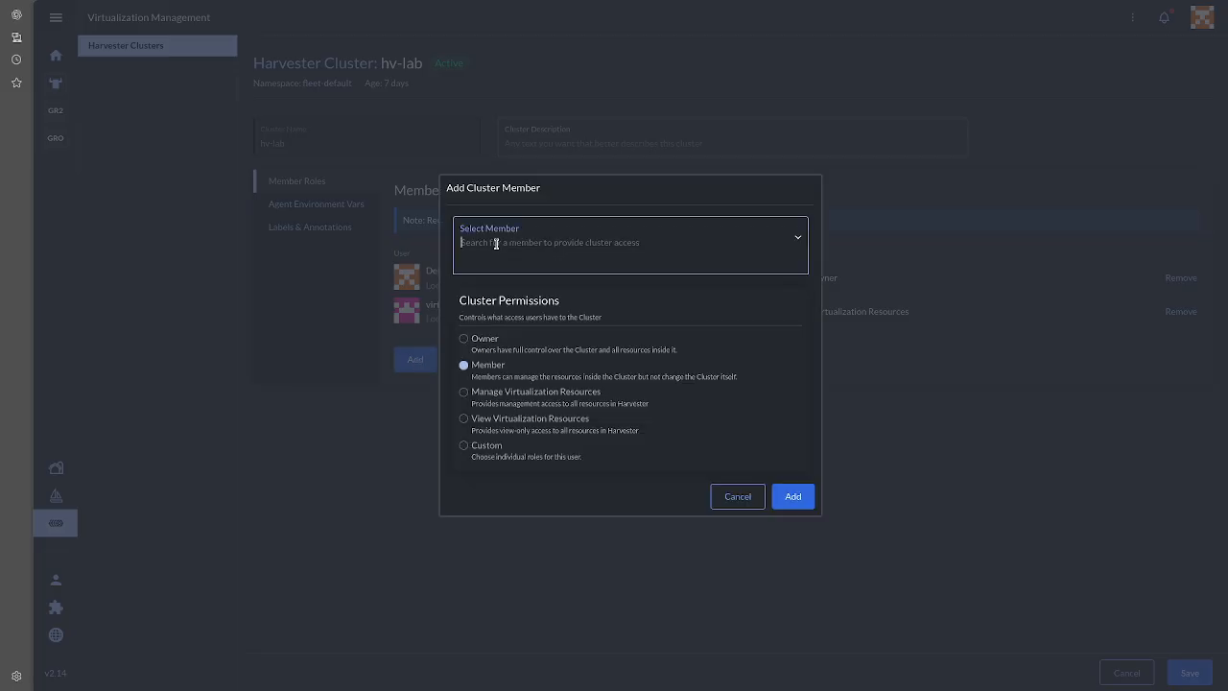
{"action": "type", "text": "virt-viewer"}
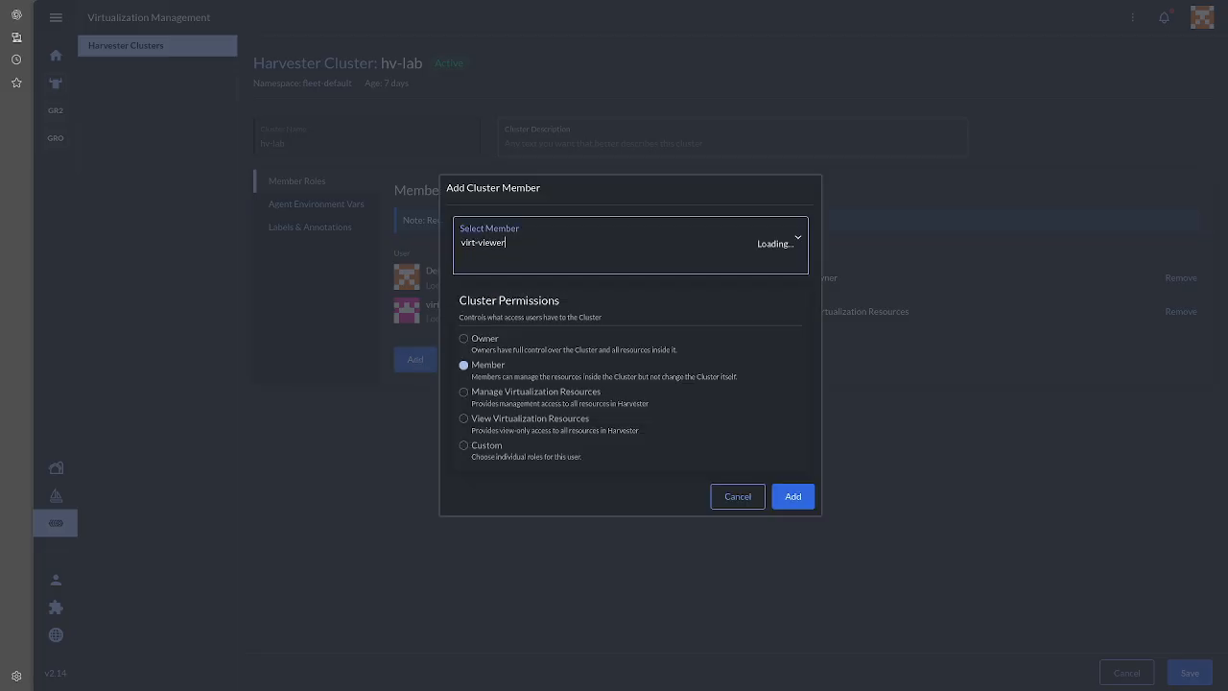
{"action": "left_click", "coordinate": [554, 289]}
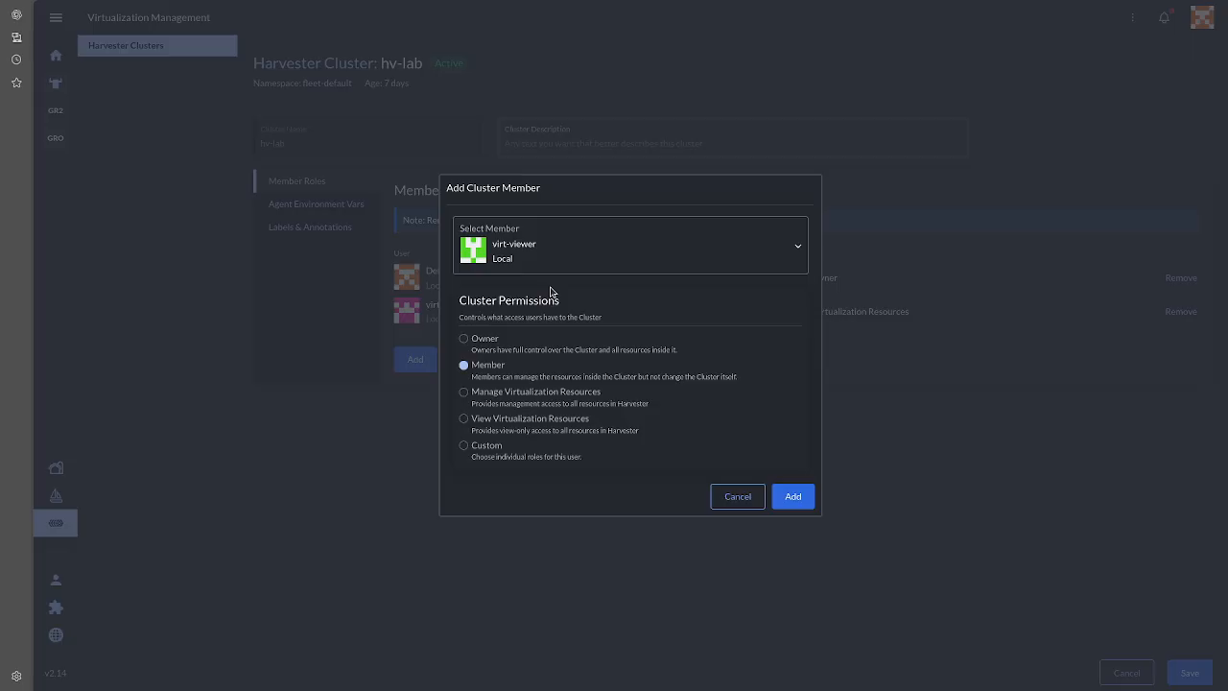
{"action": "left_click", "coordinate": [465, 422]}
{"action": "left_click", "coordinate": [785, 498]}
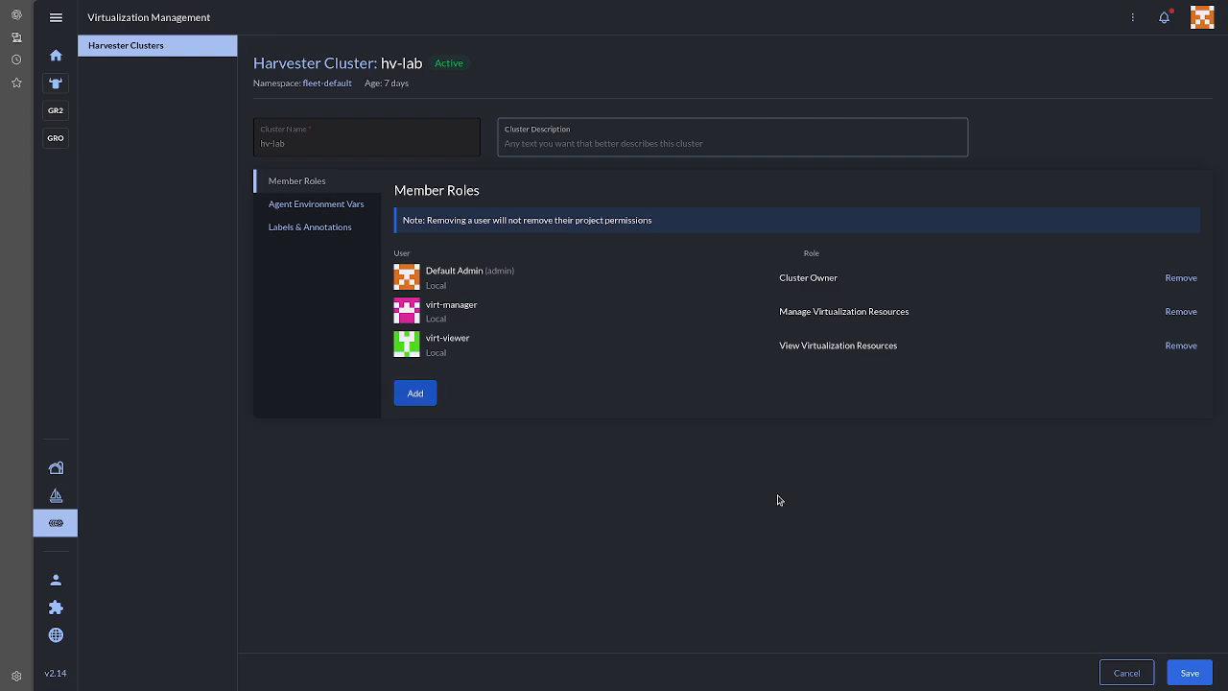
{"action": "left_click", "coordinate": [1188, 672]}
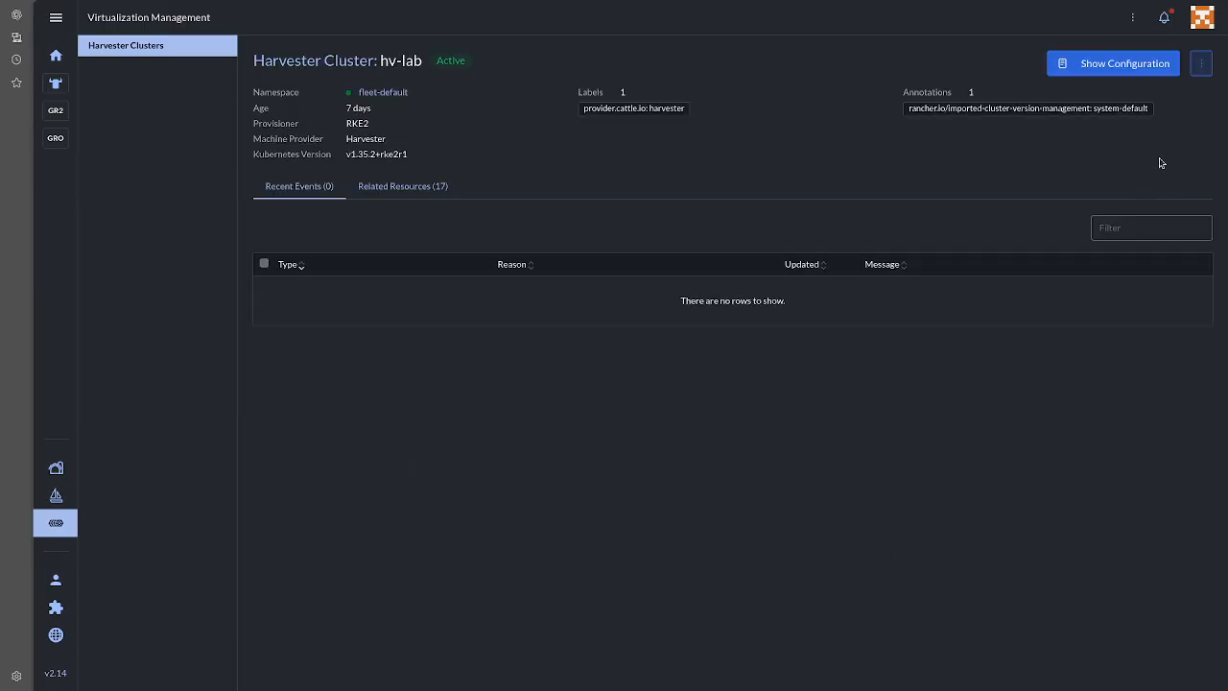
- Log out of the admin account and log in as the local user virt-manager, entering the account password
{"action": "left_click", "coordinate": [1203, 27]}
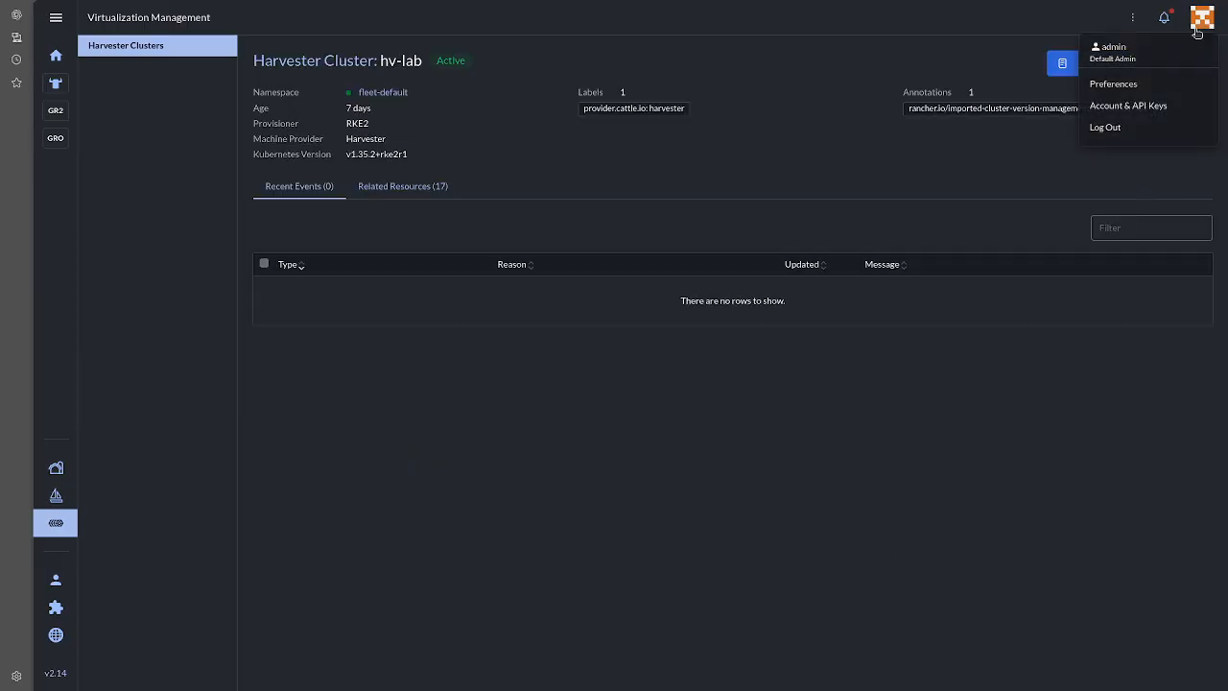
{"action": "left_click", "coordinate": [1115, 127]}
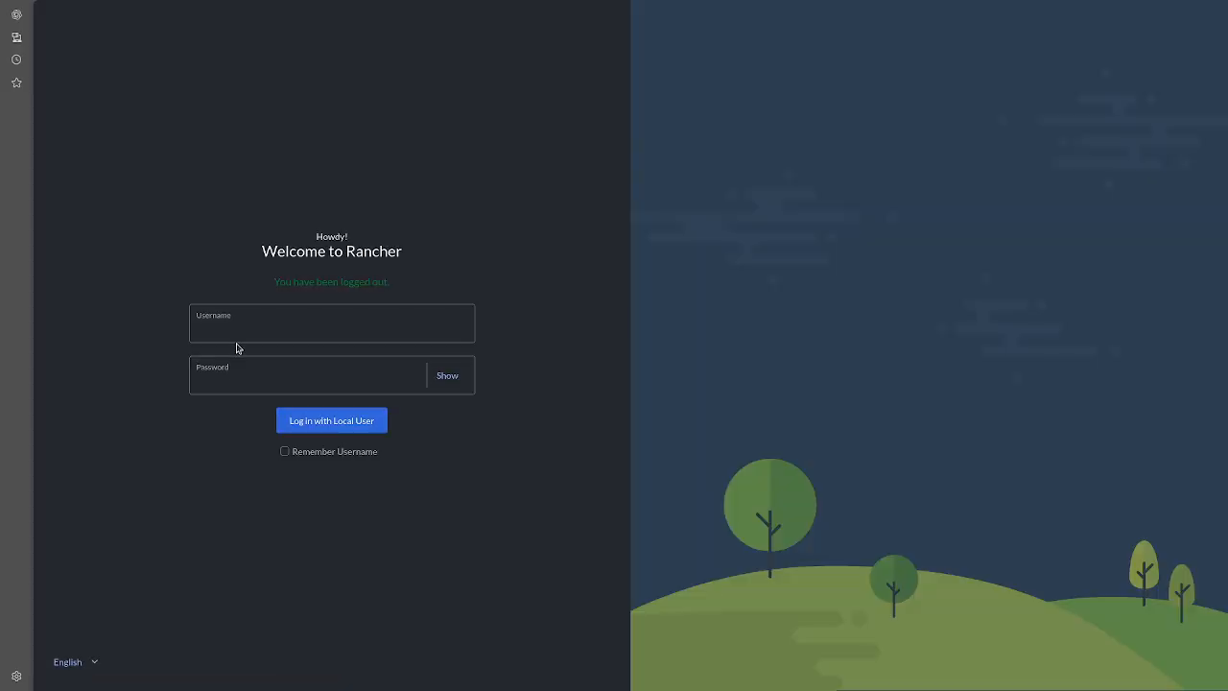
{"action": "left_click", "coordinate": [239, 330]}
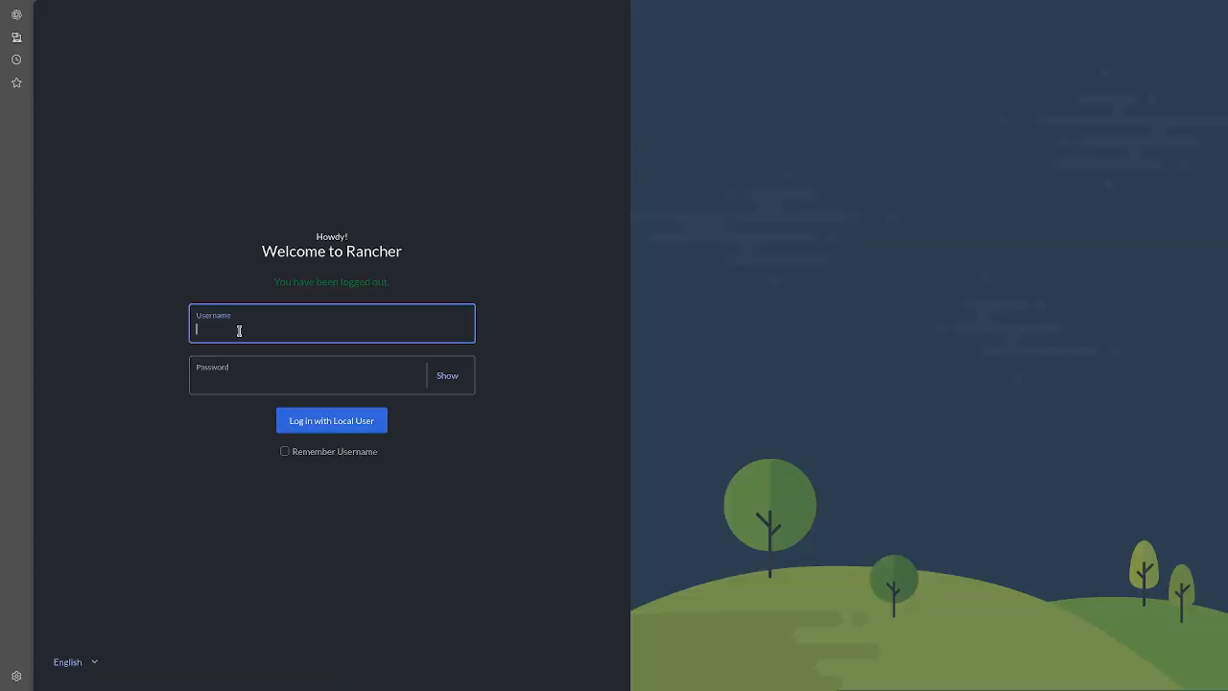
{"action": "type", "text": "virt-manager"}
{"action": "key", "text": "Tab"}
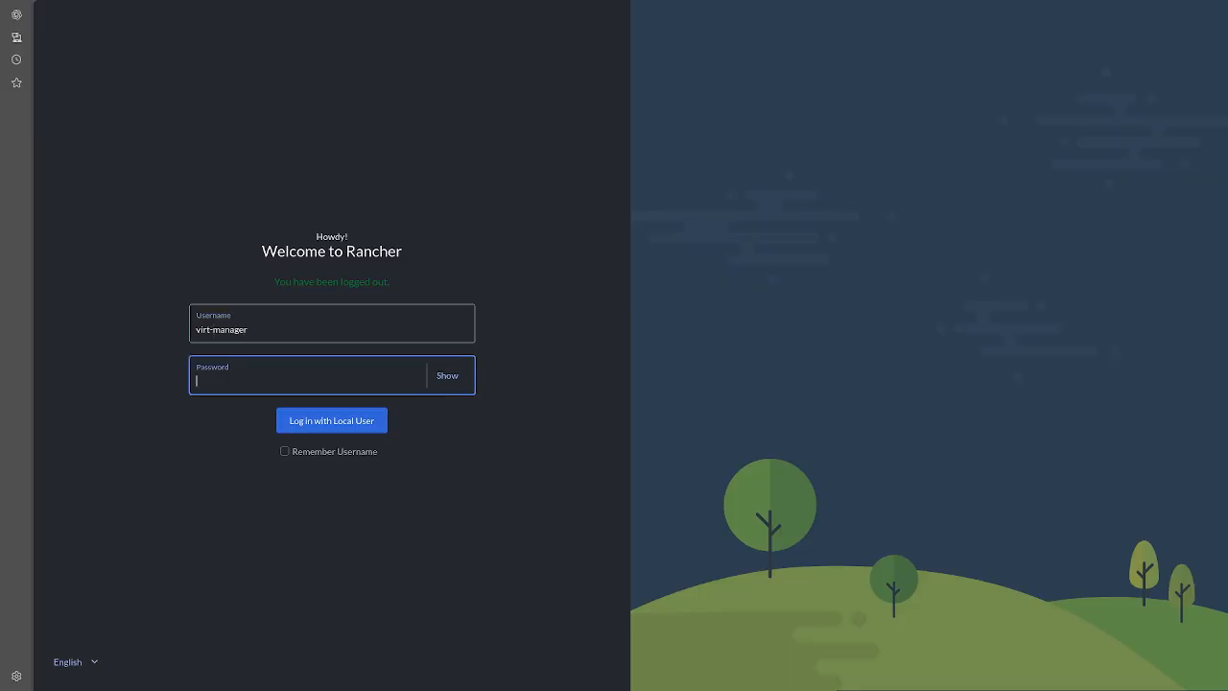
{"action": "key", "text": "ctrl+v"}
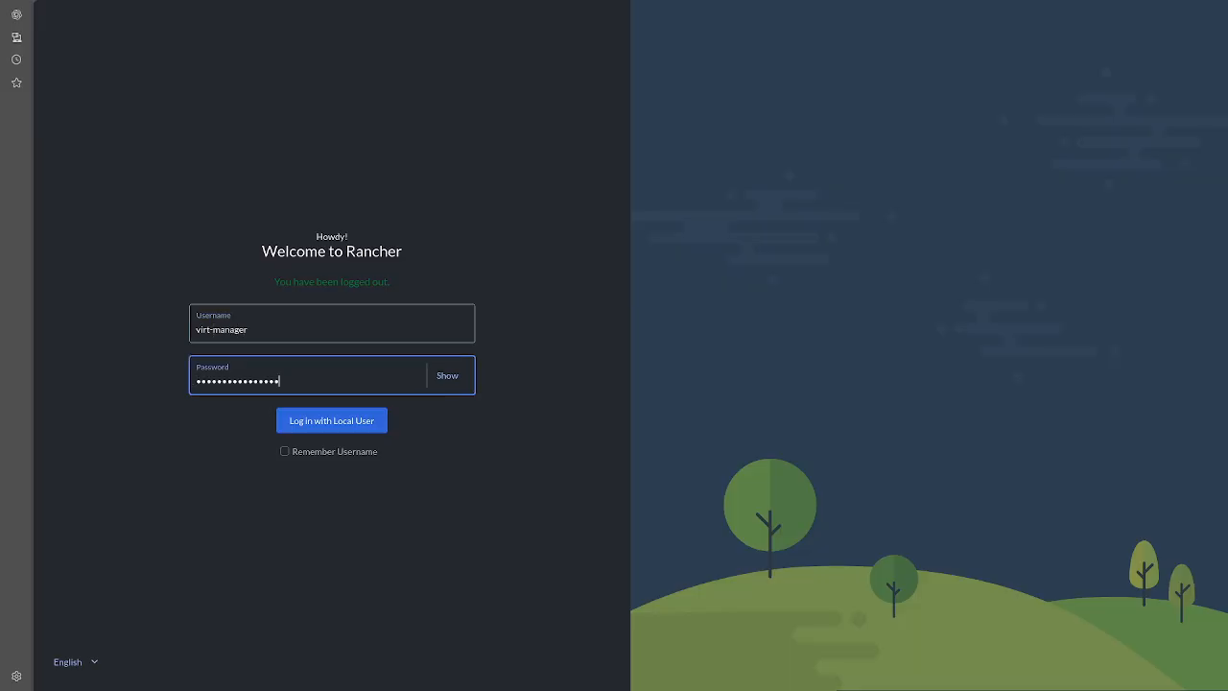
{"action": "left_click", "coordinate": [342, 419]}
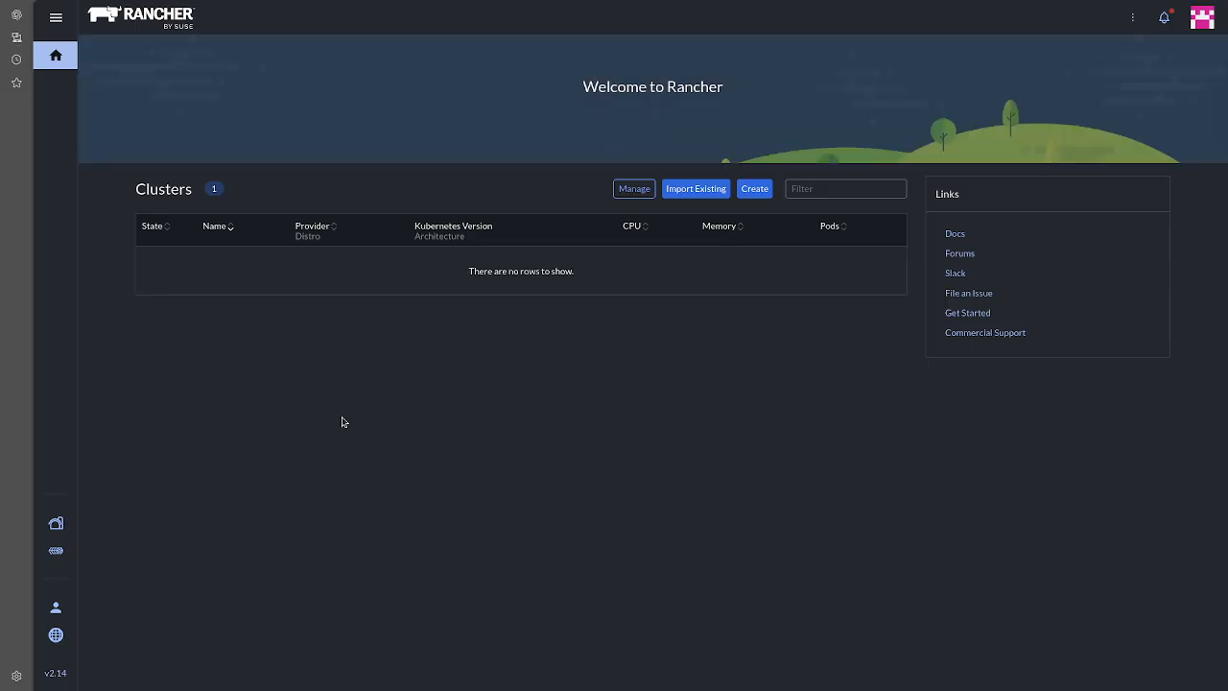
- Open the dashboard of the hv-lab Harvester cluster as virt-manager
{"action": "left_click", "coordinate": [53, 554]}
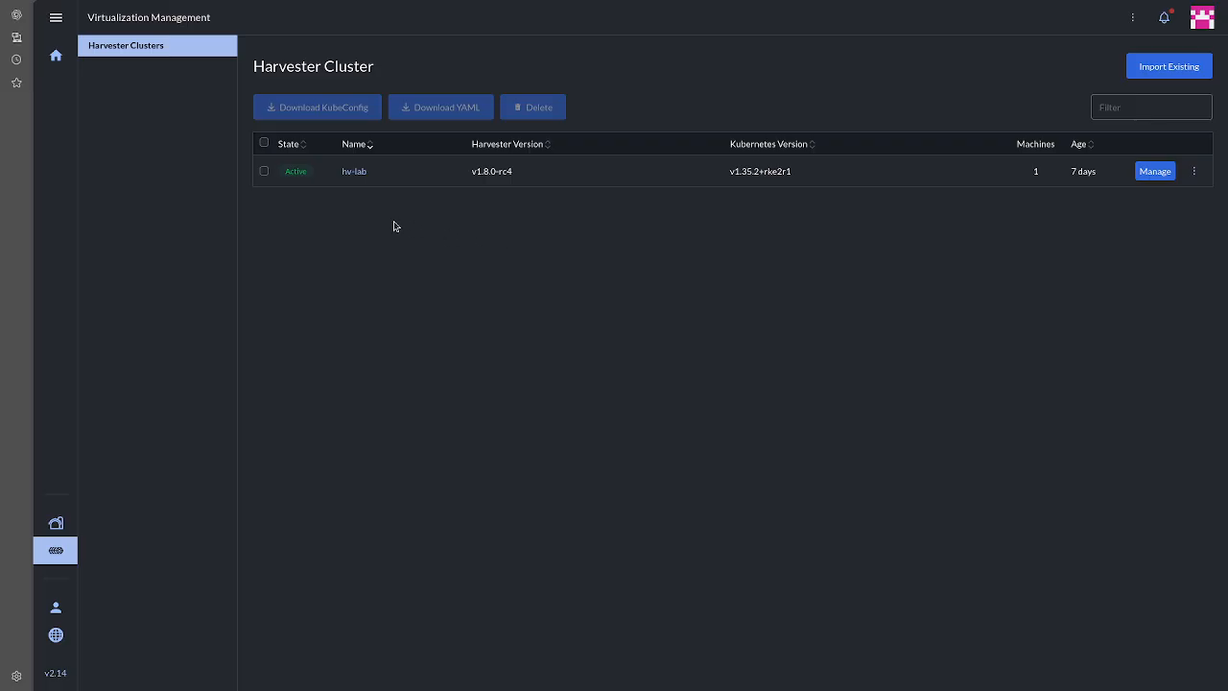
{"action": "left_click", "coordinate": [354, 173]}
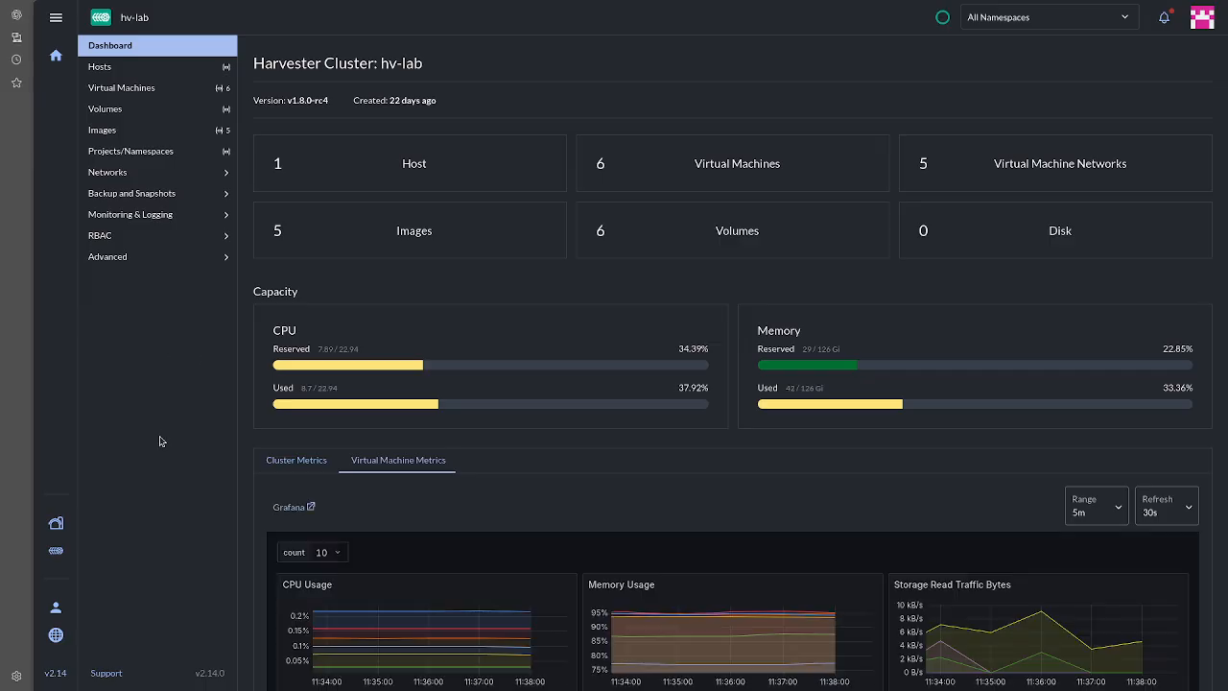
- Look through the virtual machines, volumes and images that virt-manager can access on the hv-lab cluster
{"action": "left_click", "coordinate": [120, 68]}
{"action": "left_click", "coordinate": [132, 90]}
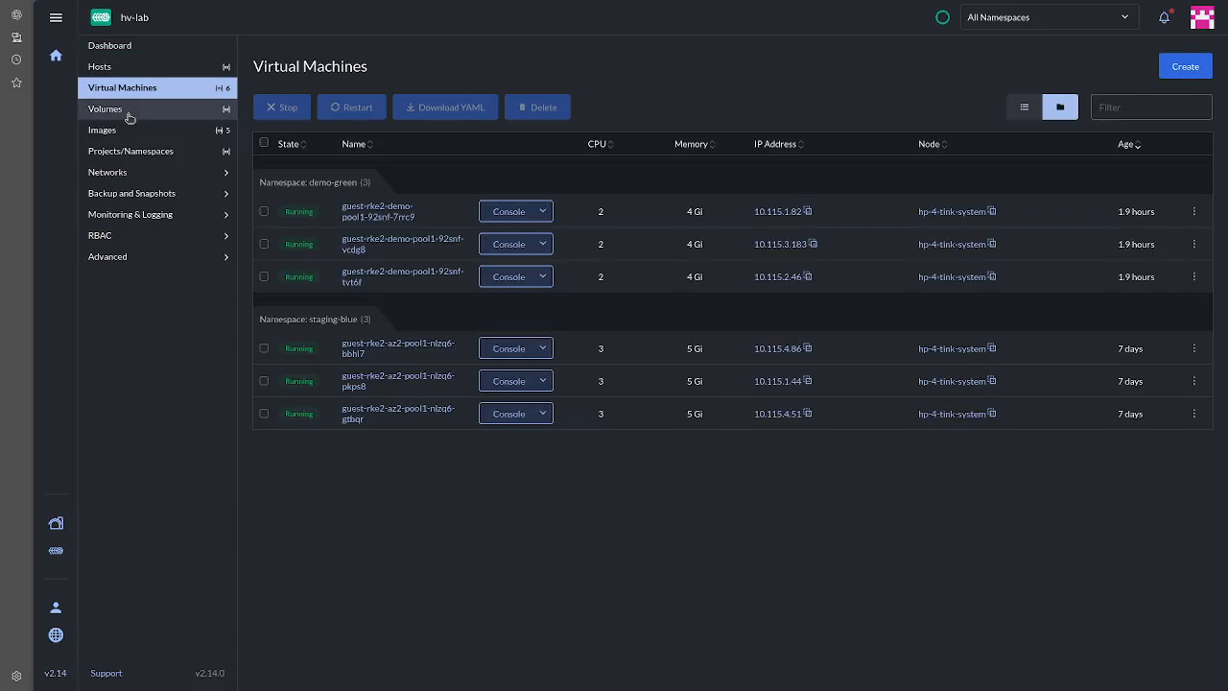
{"action": "left_click", "coordinate": [131, 108]}
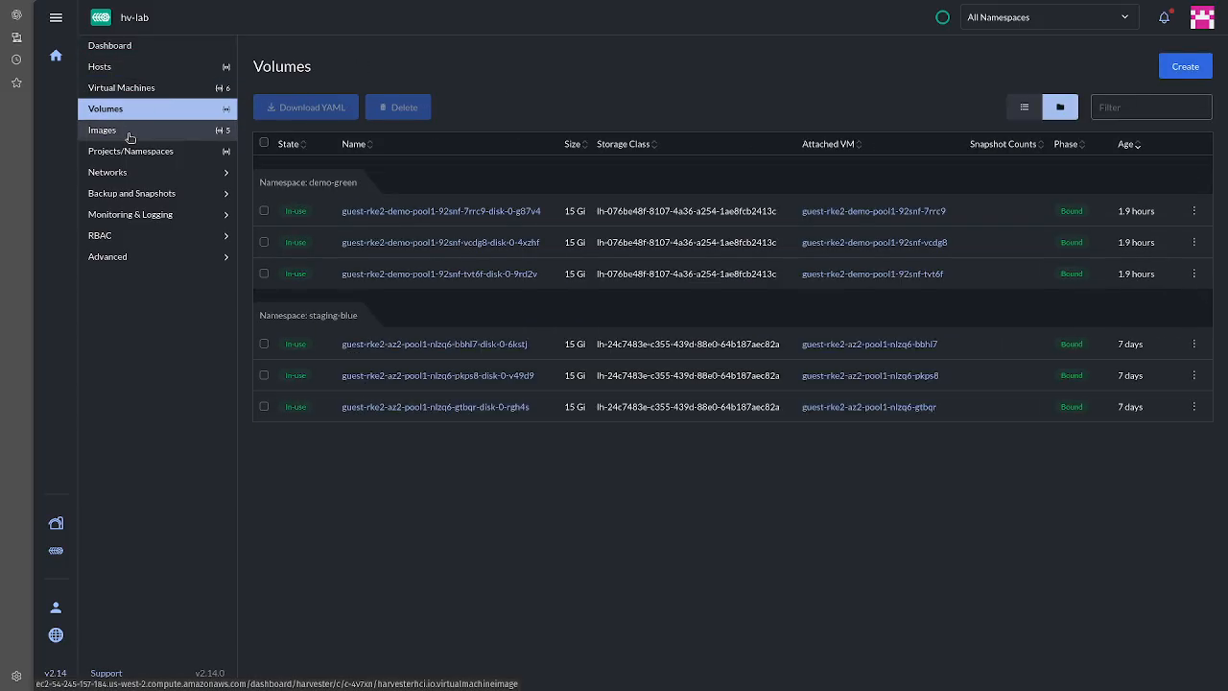
{"action": "left_click", "coordinate": [128, 134]}
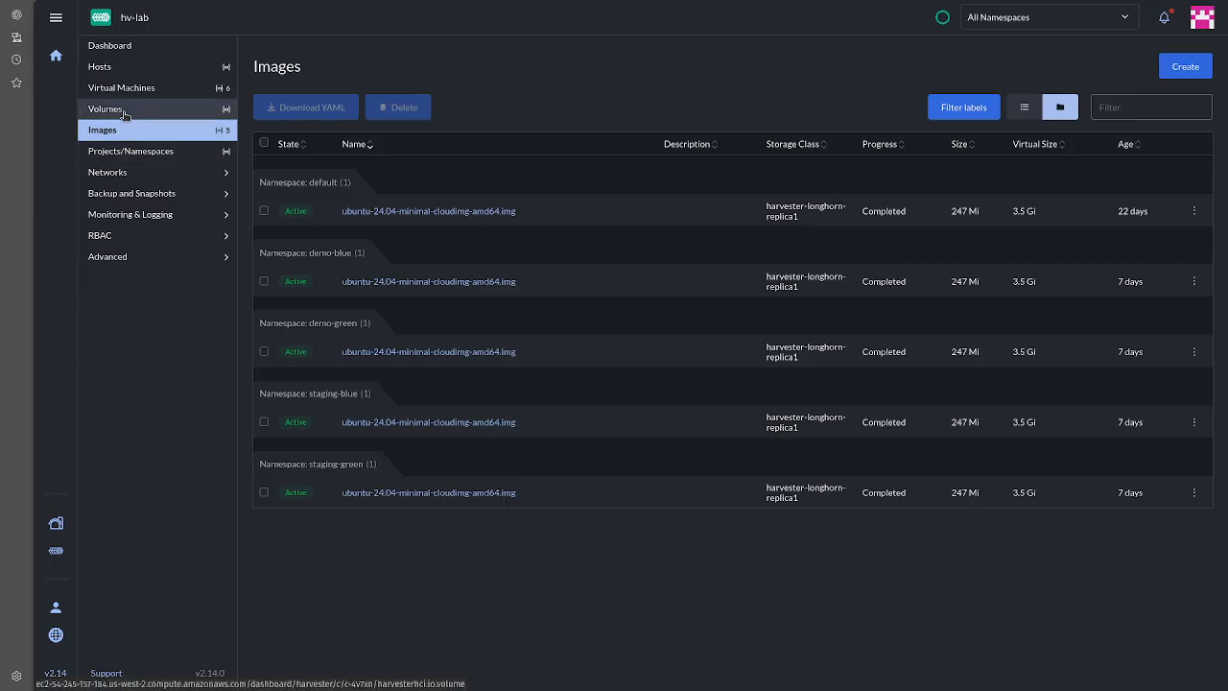
{"action": "left_click", "coordinate": [121, 89]}
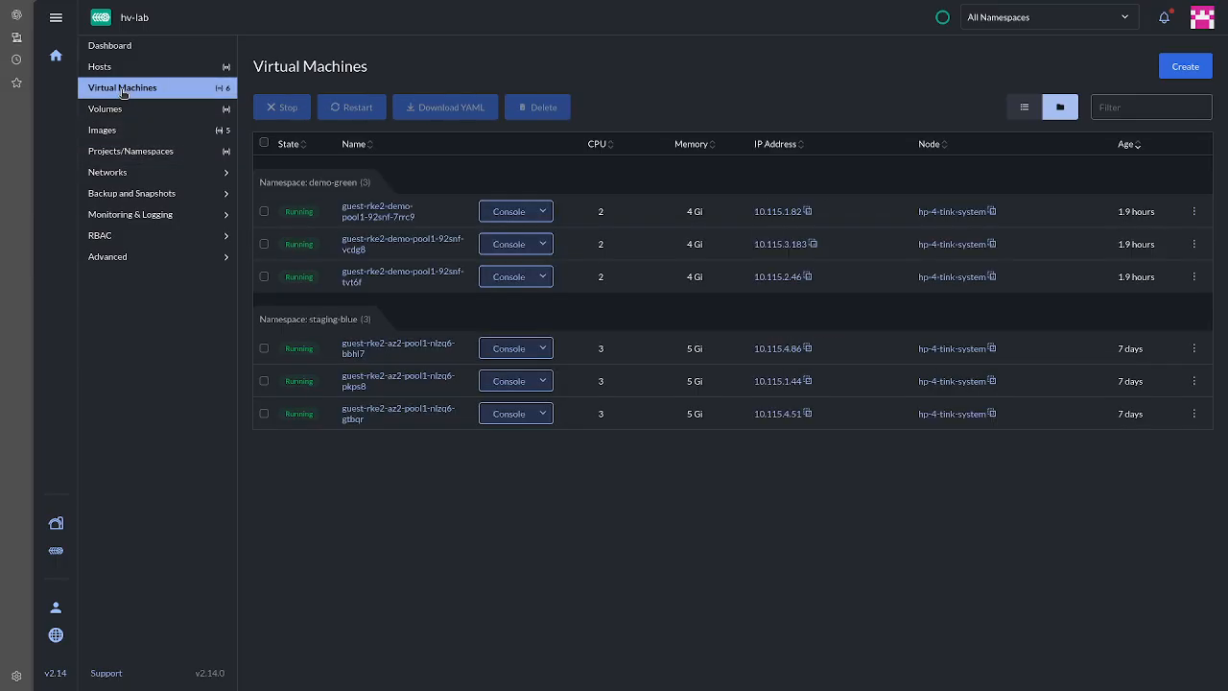
- Check the actions offered for the first demo-green virtual machine and the first demo-green volume, and view the images list again
{"action": "left_click", "coordinate": [1194, 211]}
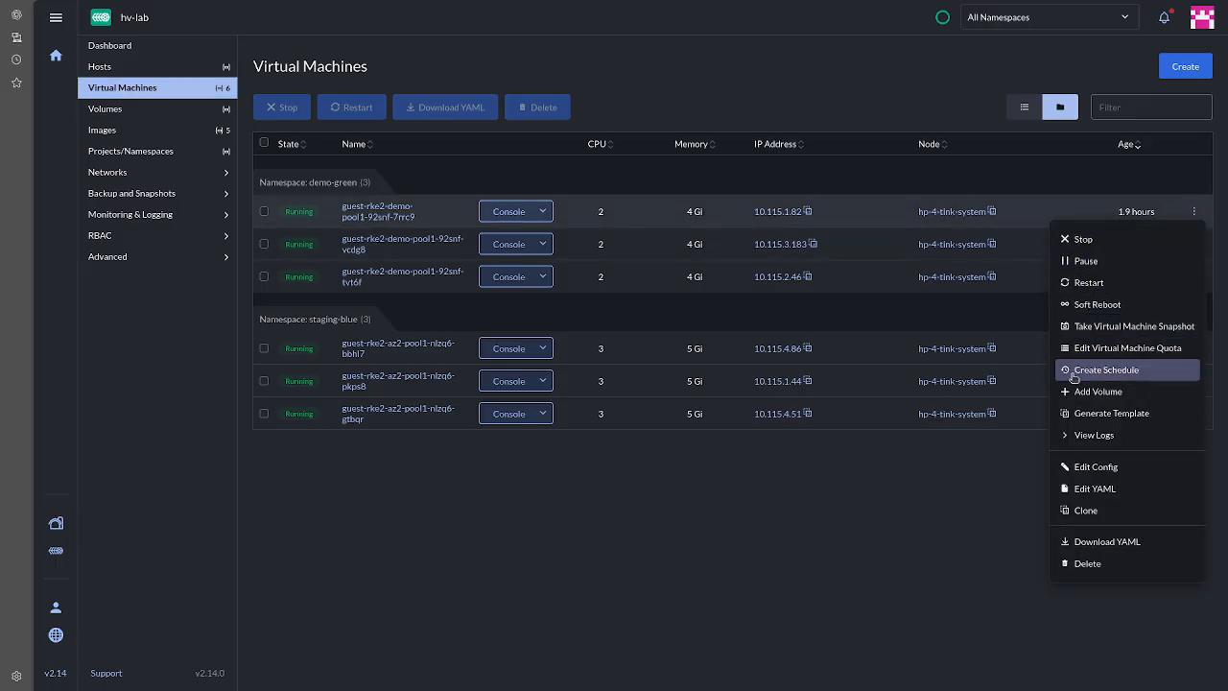
{"action": "left_click", "coordinate": [870, 555]}
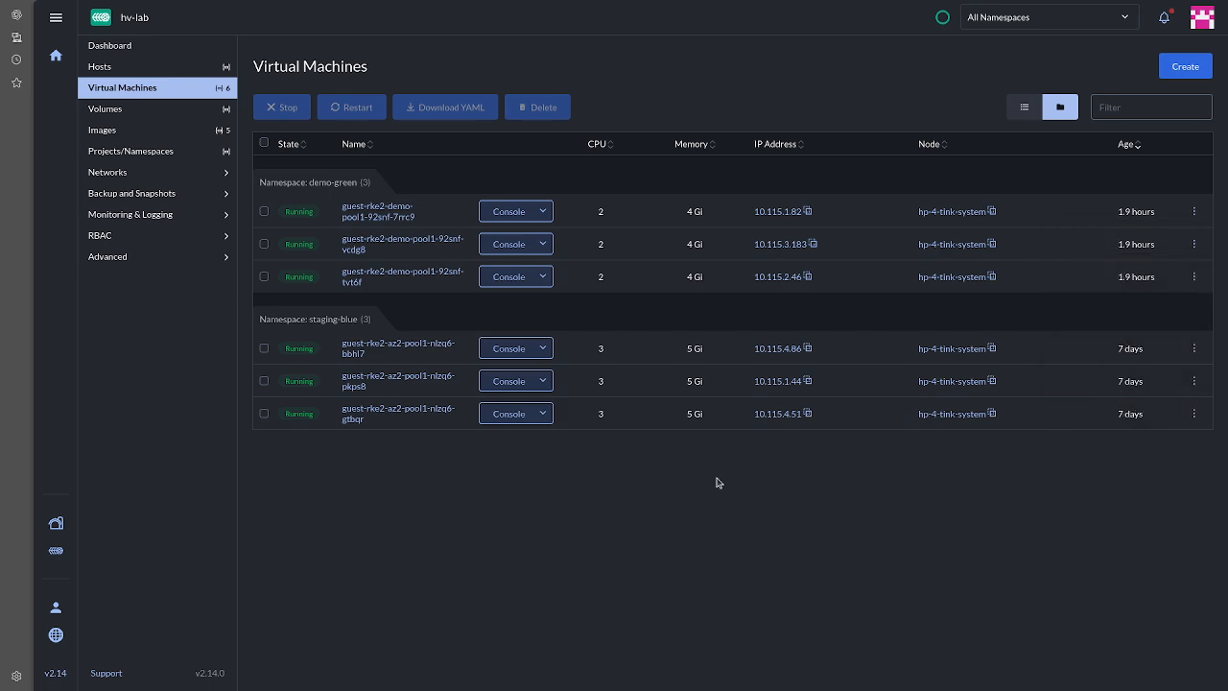
{"action": "left_click", "coordinate": [146, 109]}
{"action": "left_click", "coordinate": [1196, 209]}
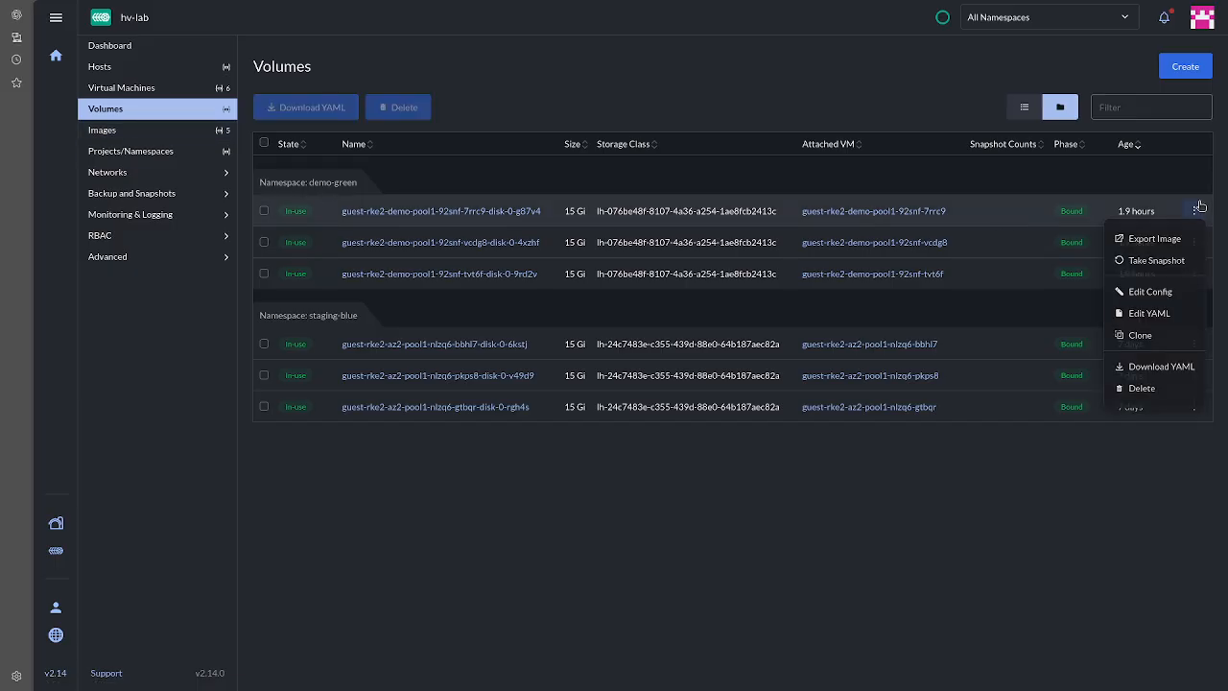
{"action": "left_click", "coordinate": [167, 151]}
{"action": "left_click", "coordinate": [165, 131]}
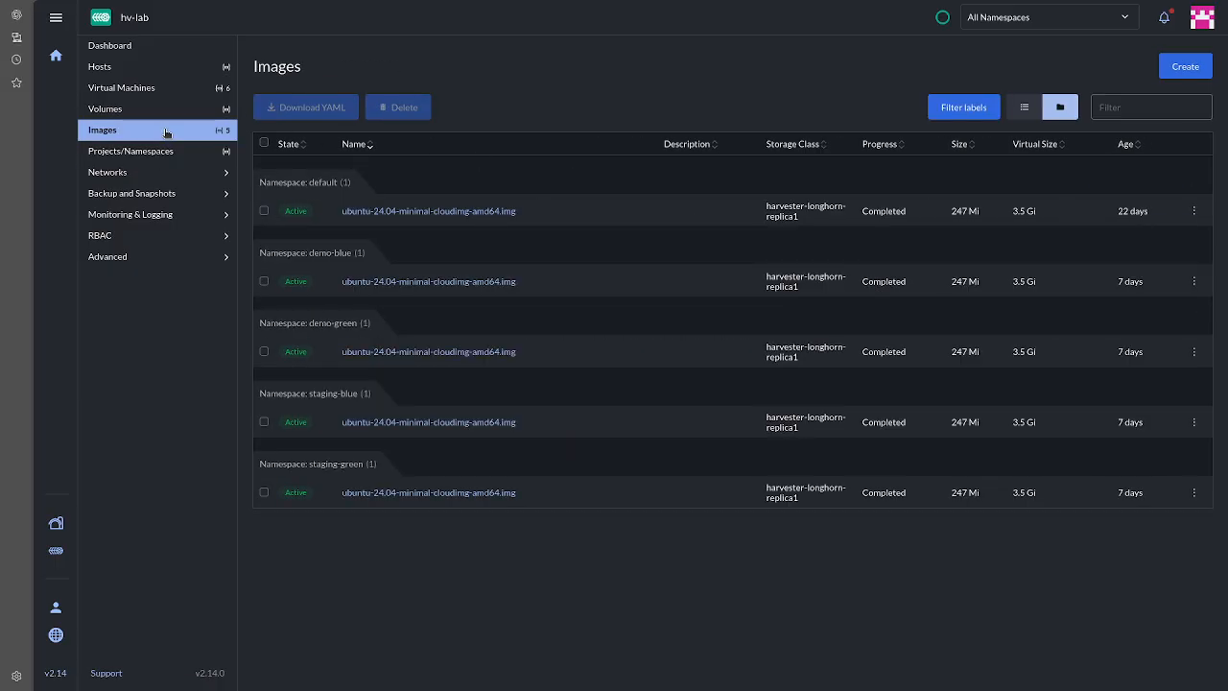
- Log out of virt-manager and log in as the local user virt-viewer, entering the account password
{"action": "left_click", "coordinate": [1196, 31]}
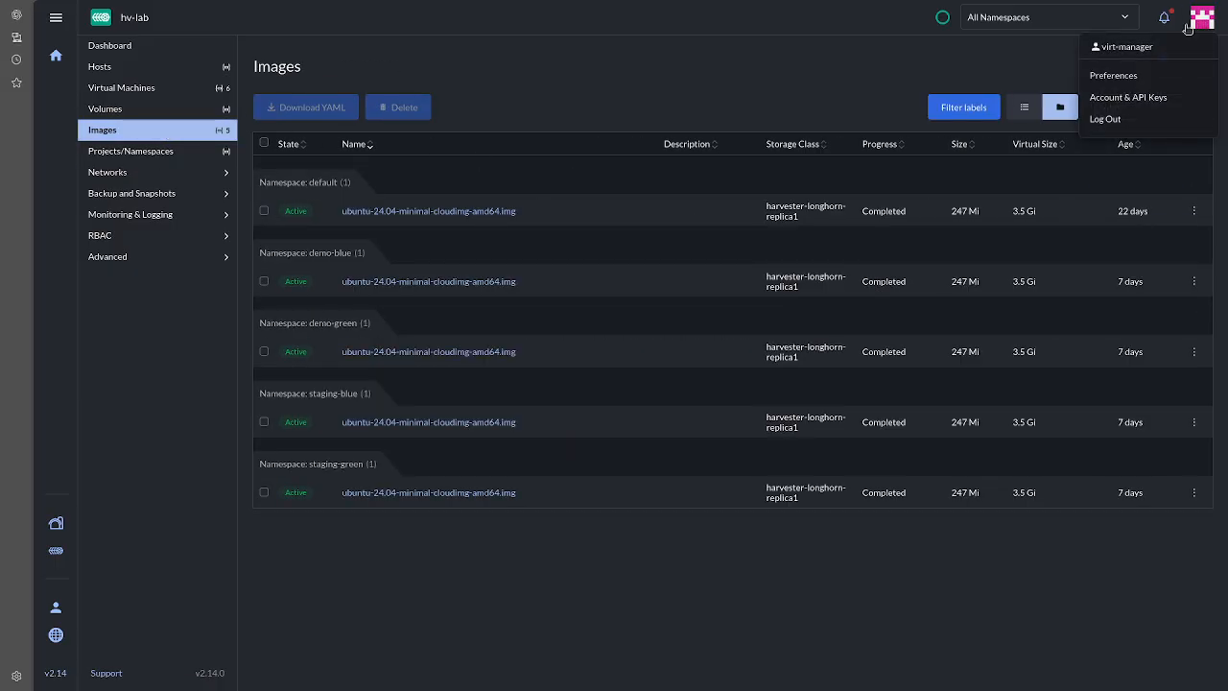
{"action": "left_click", "coordinate": [1108, 118]}
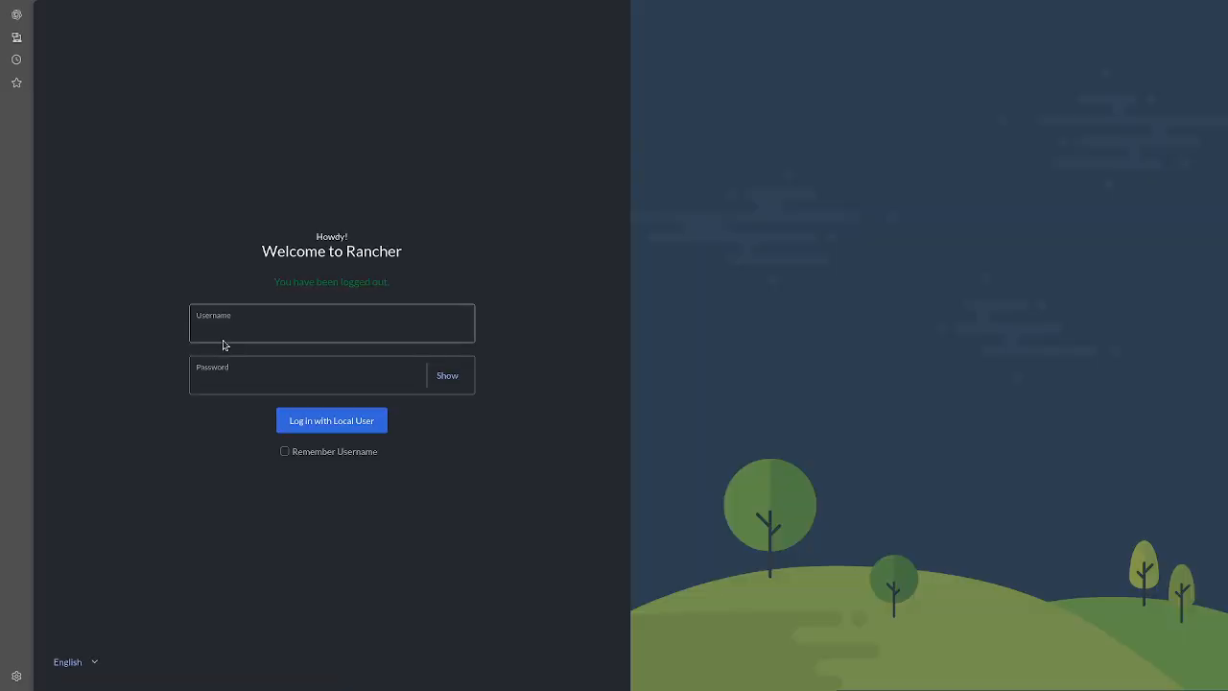
{"action": "left_click", "coordinate": [225, 326]}
{"action": "type", "text": "v"}
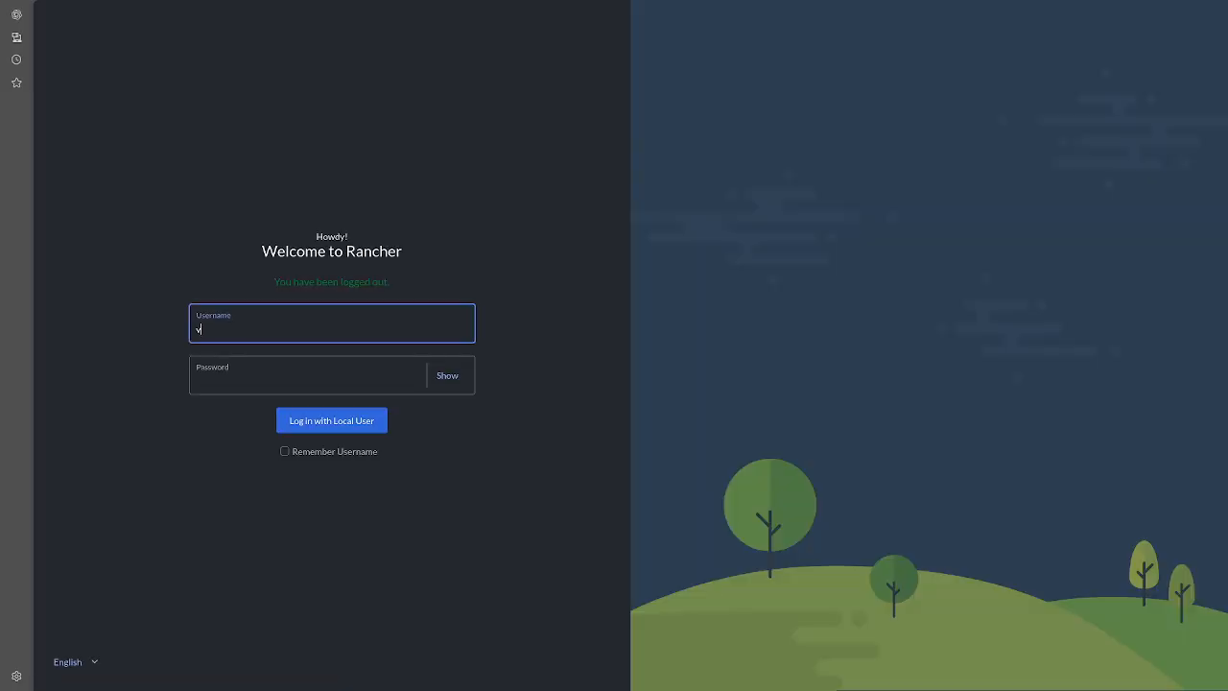
{"action": "type", "text": "irt-viewer"}
{"action": "key", "text": "Tab"}
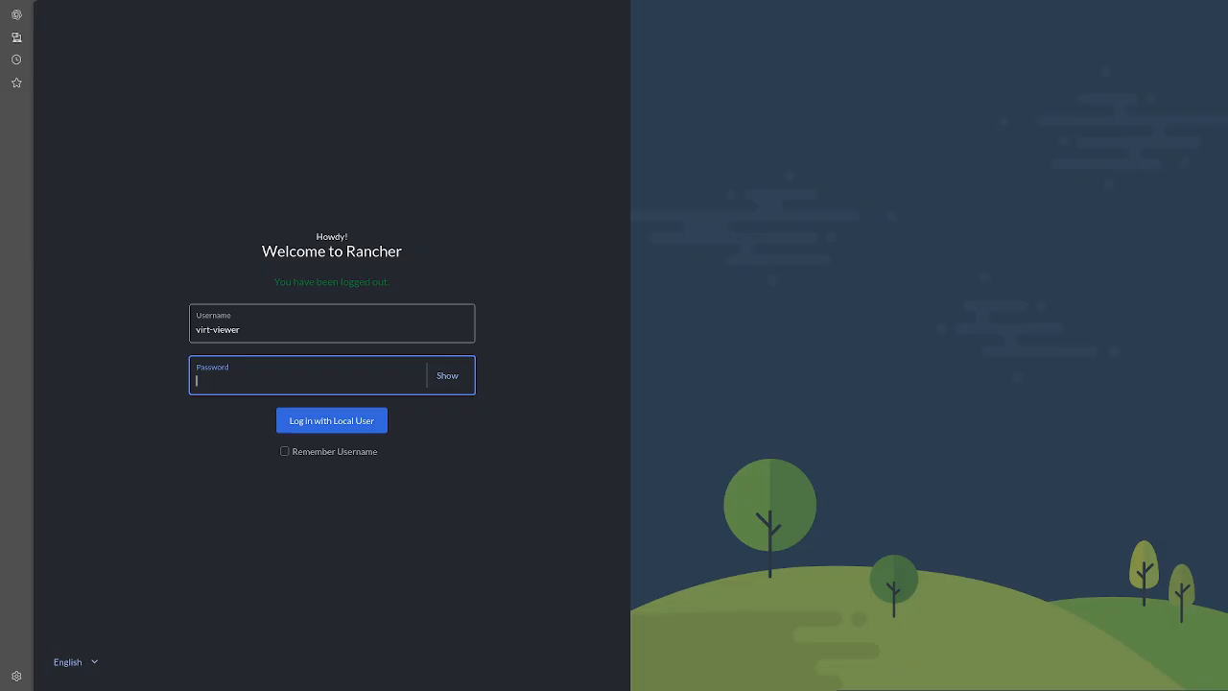
{"action": "key", "text": "ctrl+v"}
{"action": "left_click", "coordinate": [289, 423]}
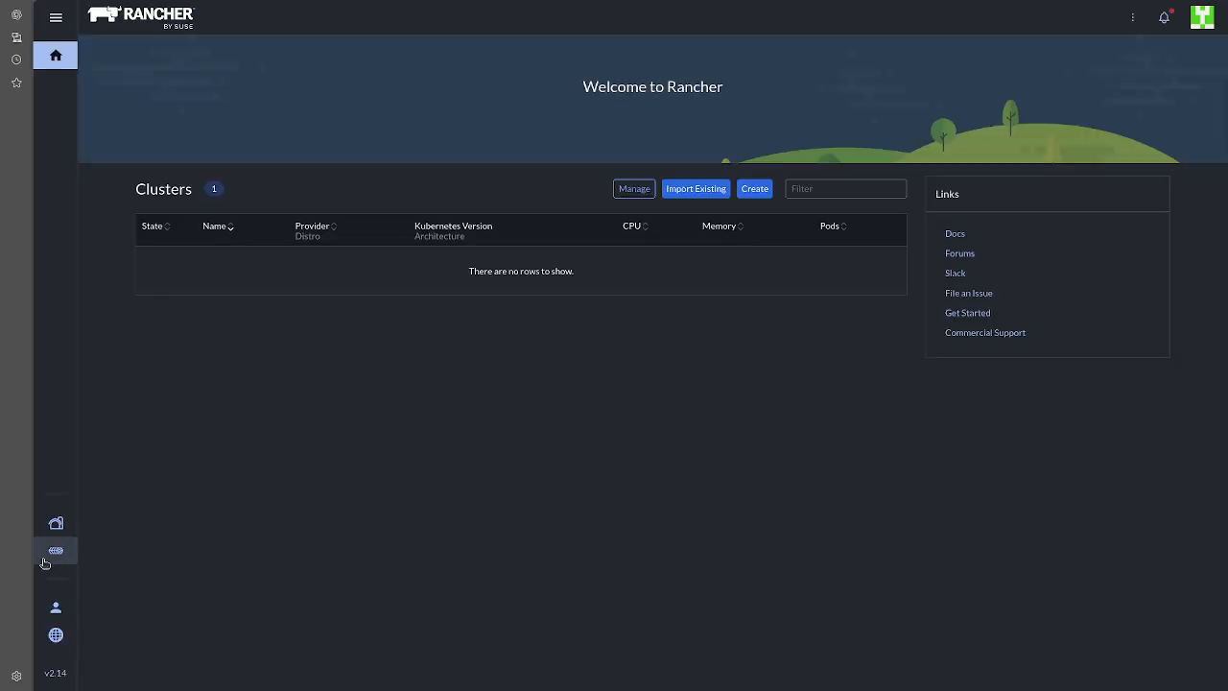
- Open the hv-lab Harvester cluster as virt-viewer and look through its virtual machines, volumes, images and virtual machine networks
{"action": "left_click", "coordinate": [53, 551]}
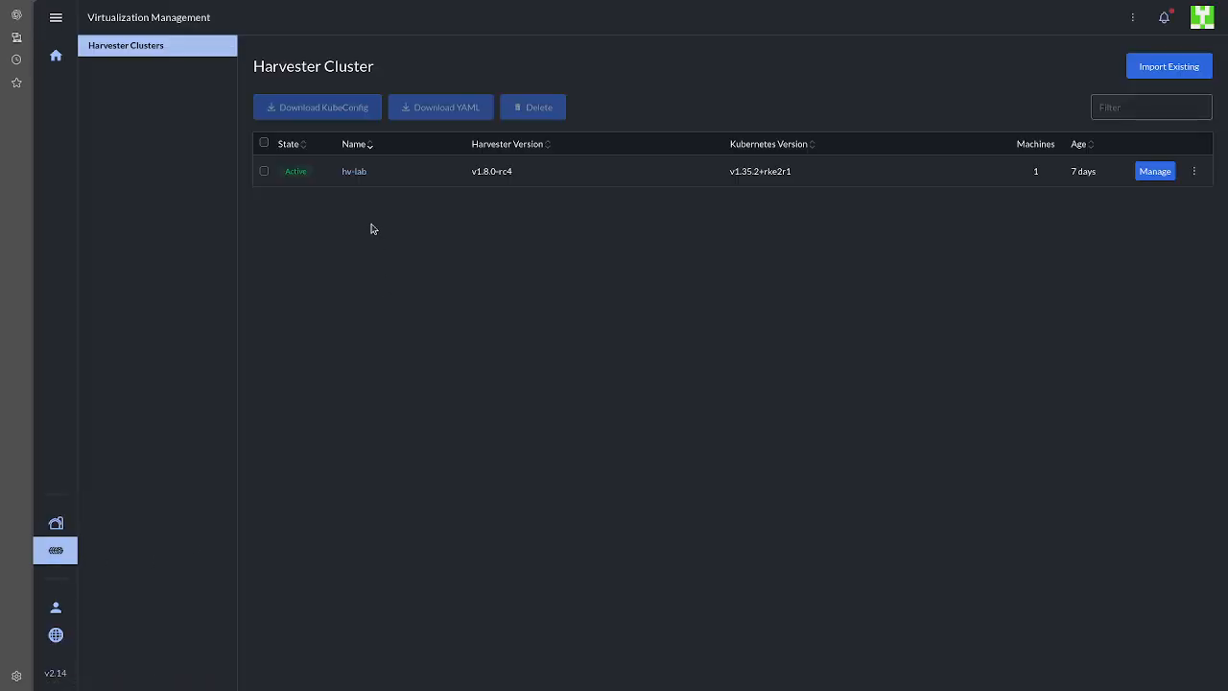
{"action": "left_click", "coordinate": [356, 176]}
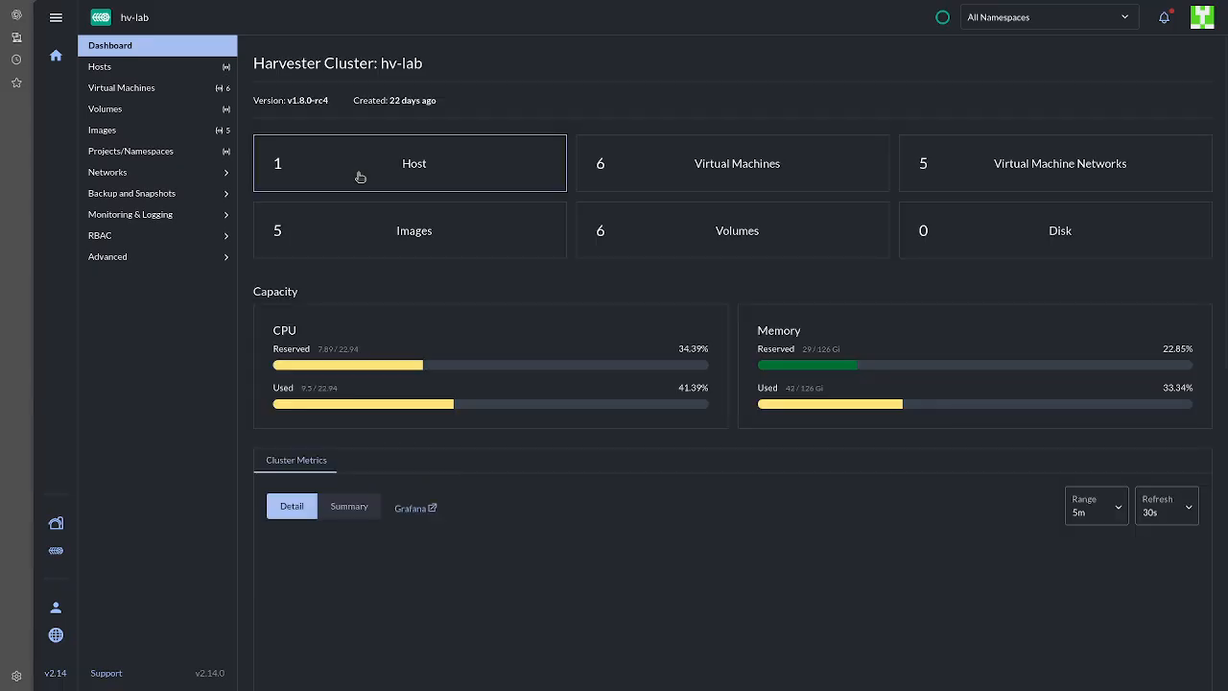
{"action": "left_click", "coordinate": [170, 90]}
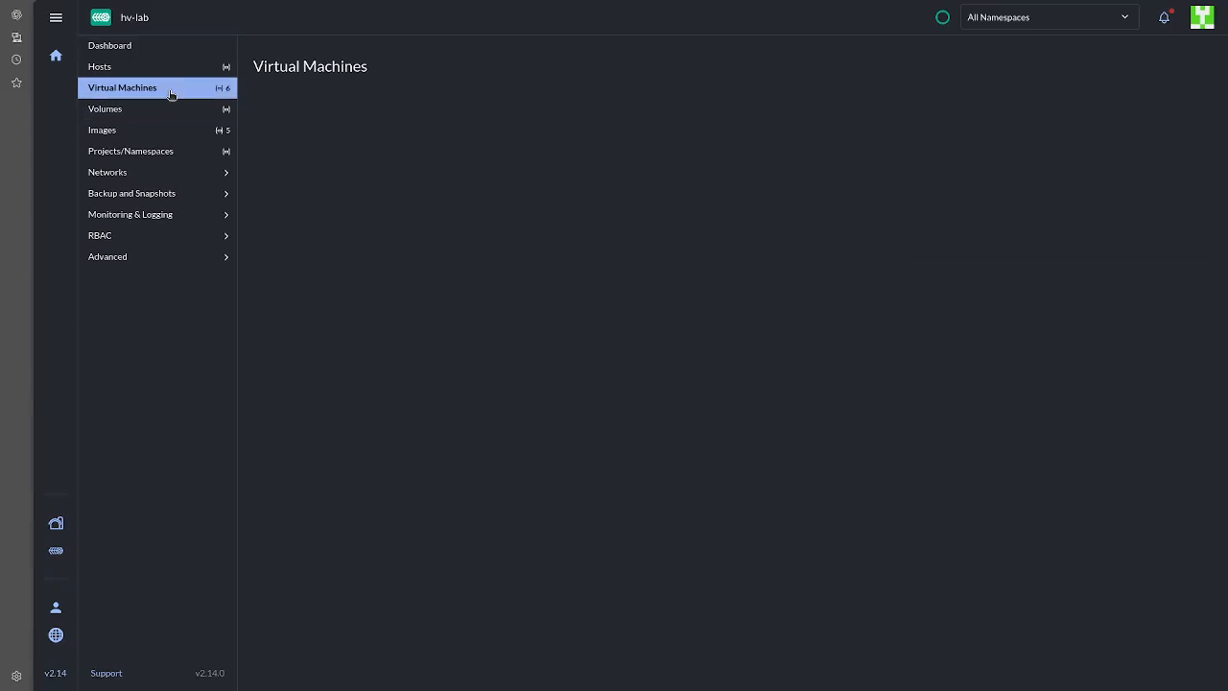
{"action": "left_click", "coordinate": [150, 111]}
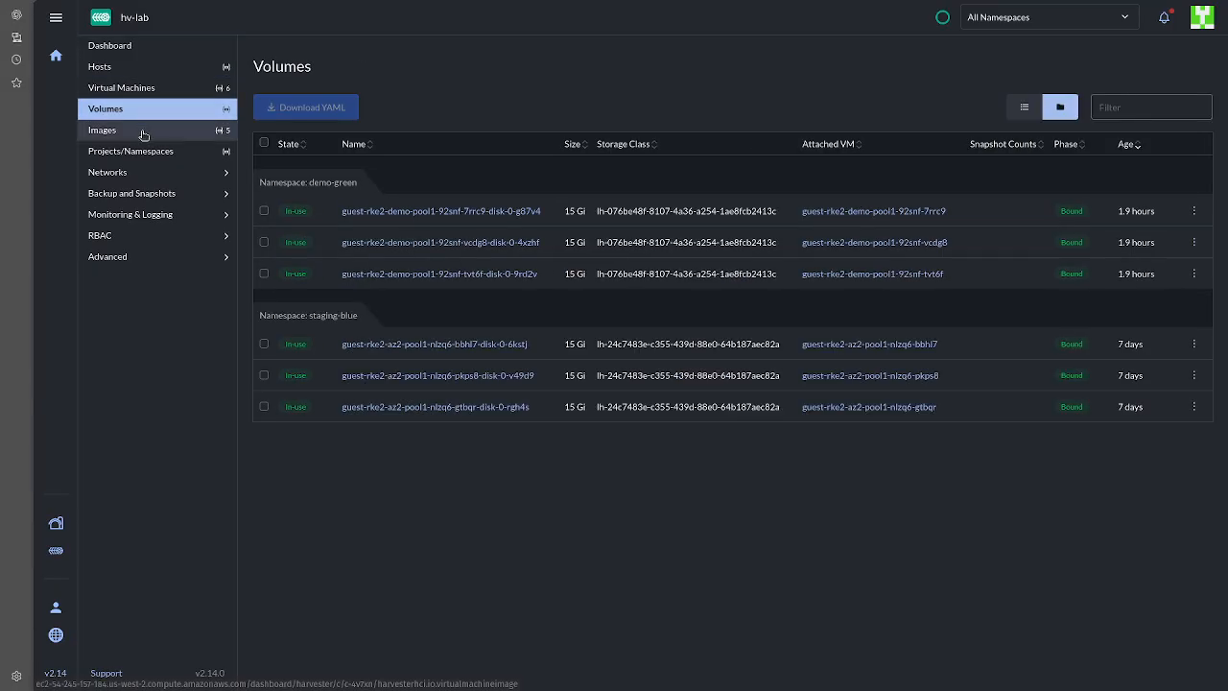
{"action": "left_click", "coordinate": [143, 133]}
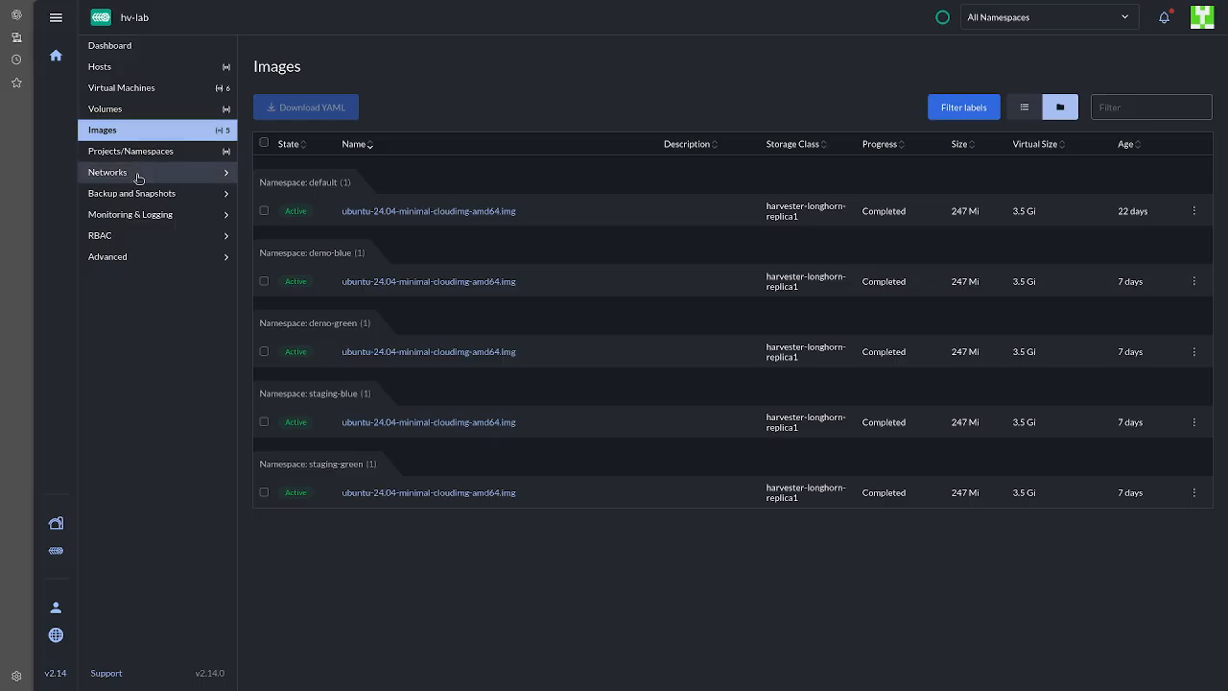
{"action": "left_click", "coordinate": [137, 174]}
{"action": "left_click", "coordinate": [157, 217]}
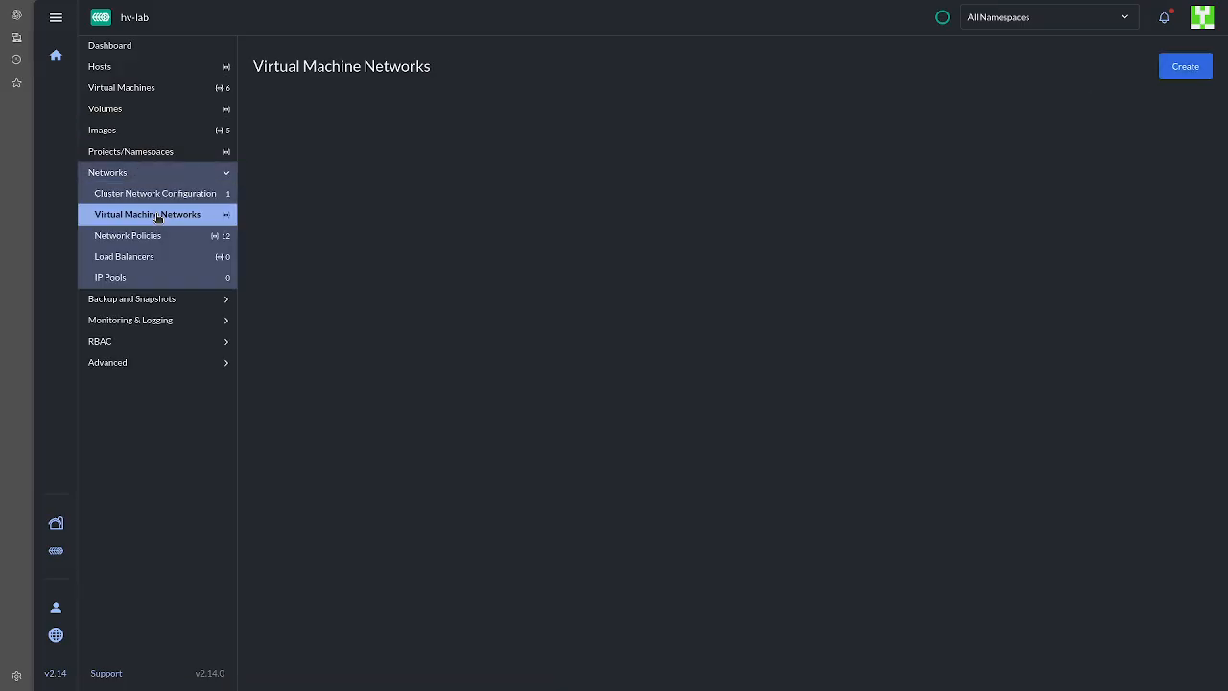
- Check which actions virt-viewer is offered for the first volume in the demo-green namespace
{"action": "left_click", "coordinate": [151, 107]}
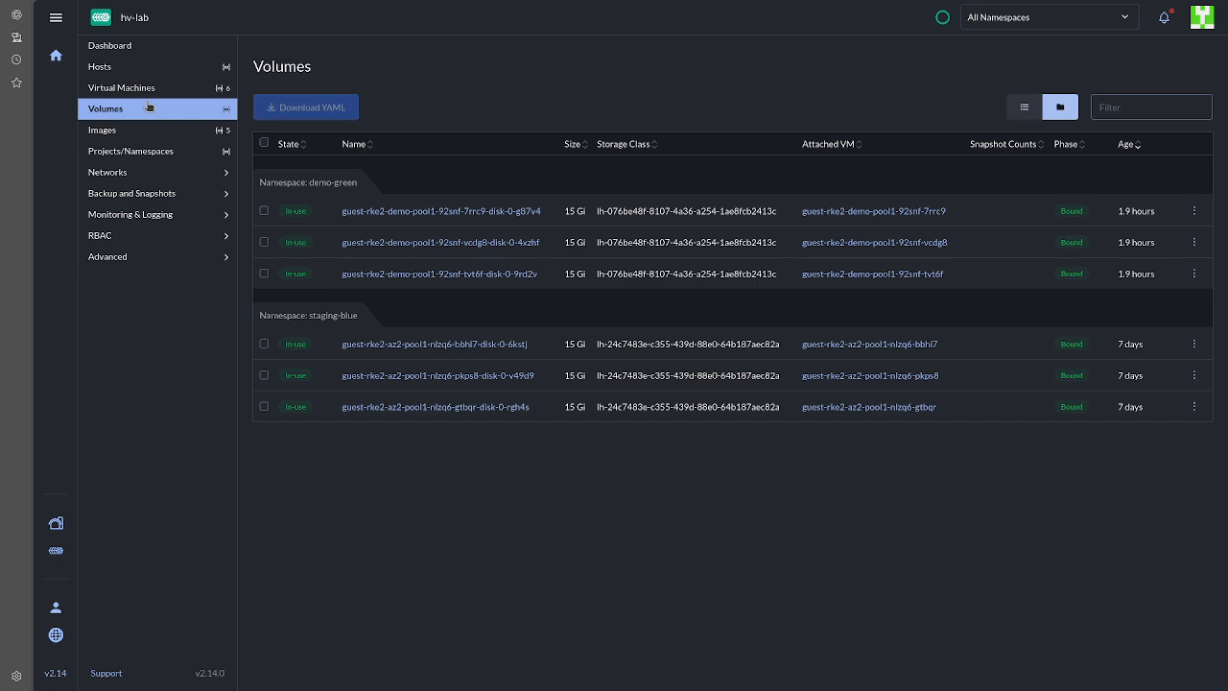
{"action": "left_click", "coordinate": [1196, 211]}
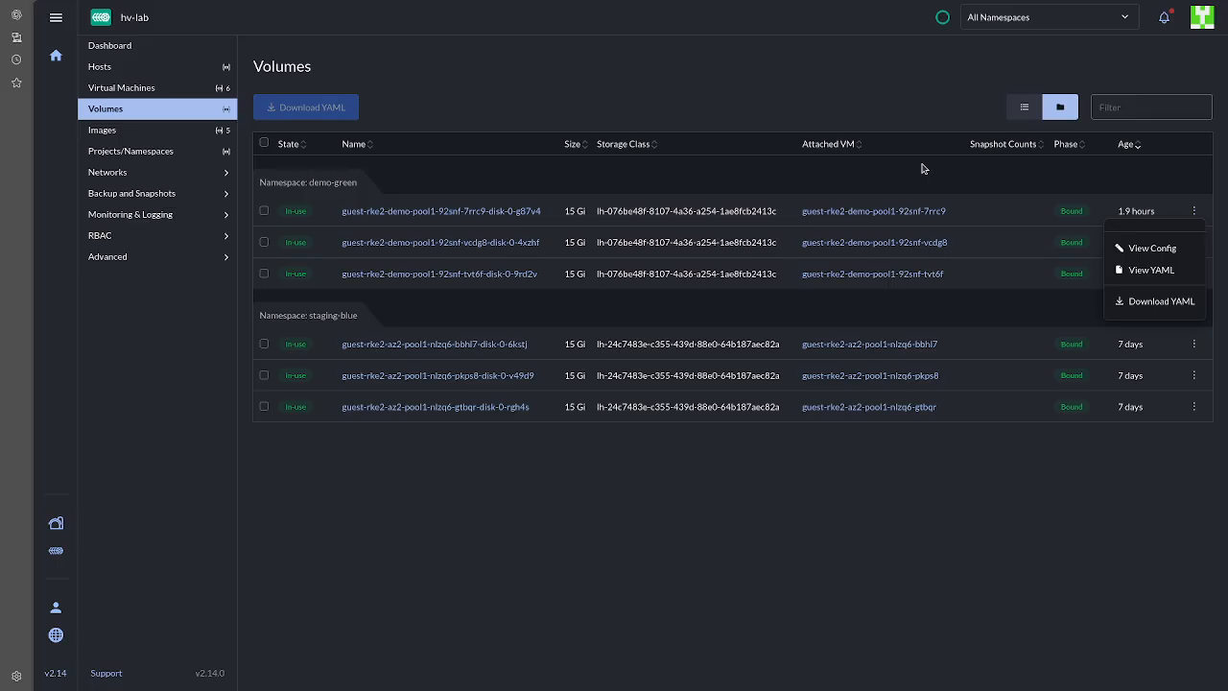
{"action": "left_click", "coordinate": [919, 109]}
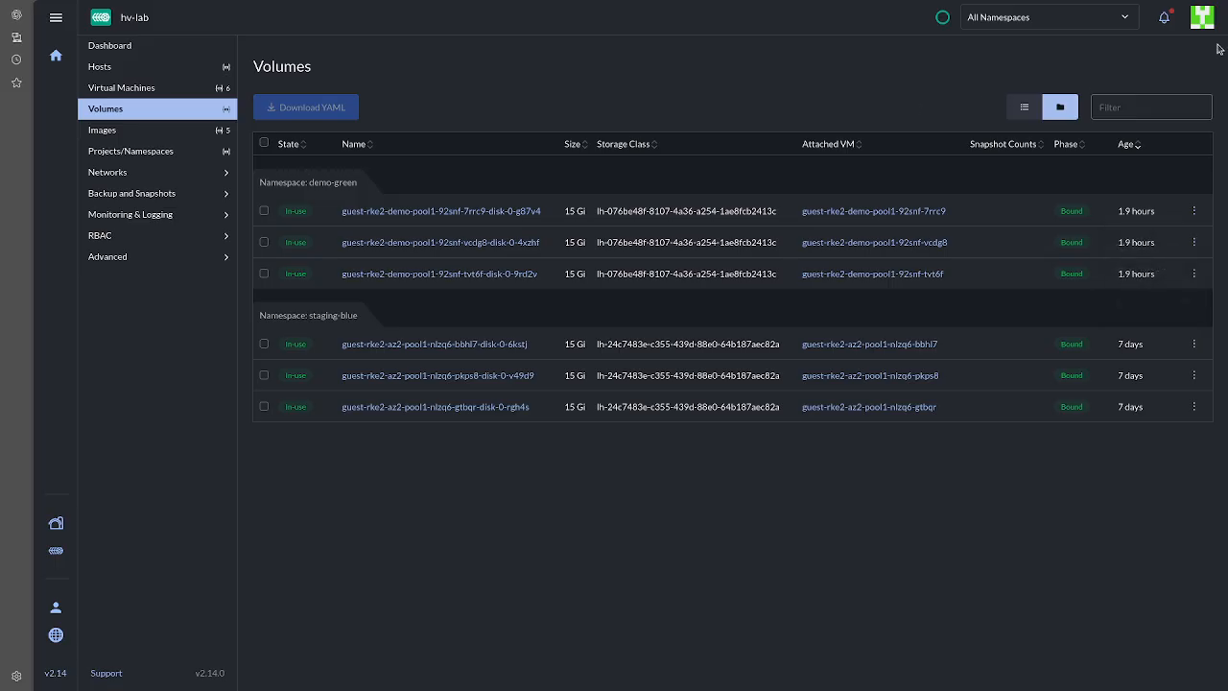
- Log out of virt-viewer and log back in as the local user virt-manager, entering the account password
{"action": "left_click", "coordinate": [1203, 17]}
{"action": "left_click", "coordinate": [1129, 119]}
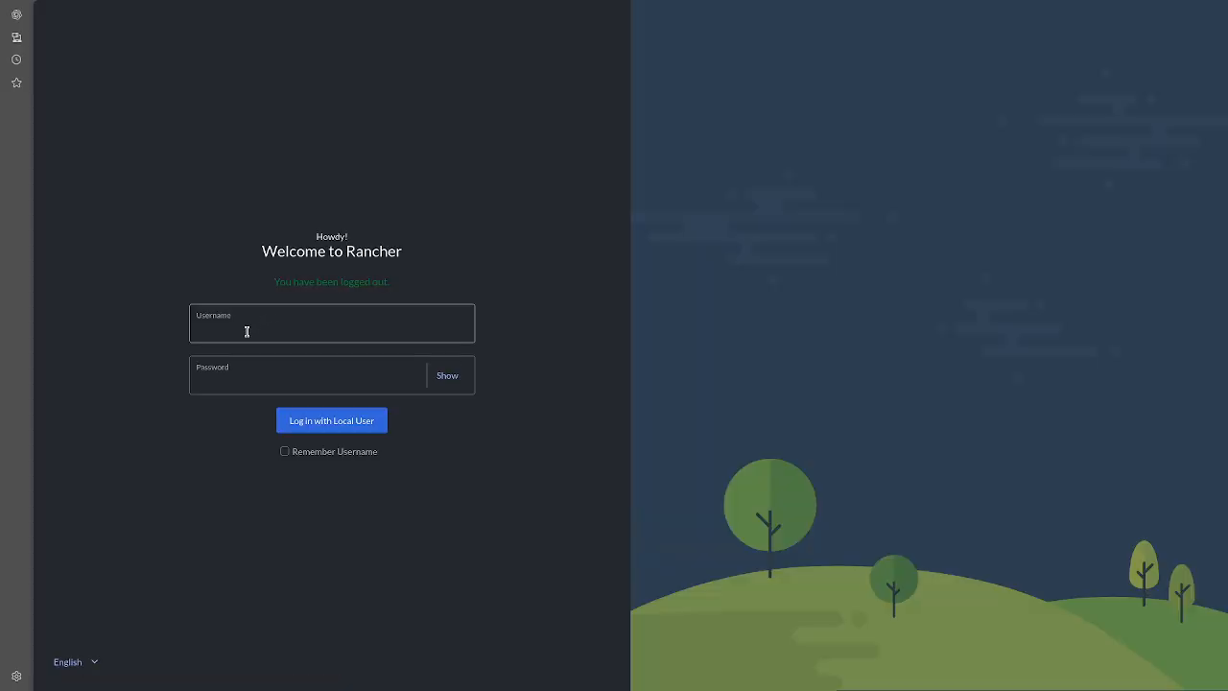
{"action": "left_click", "coordinate": [246, 331]}
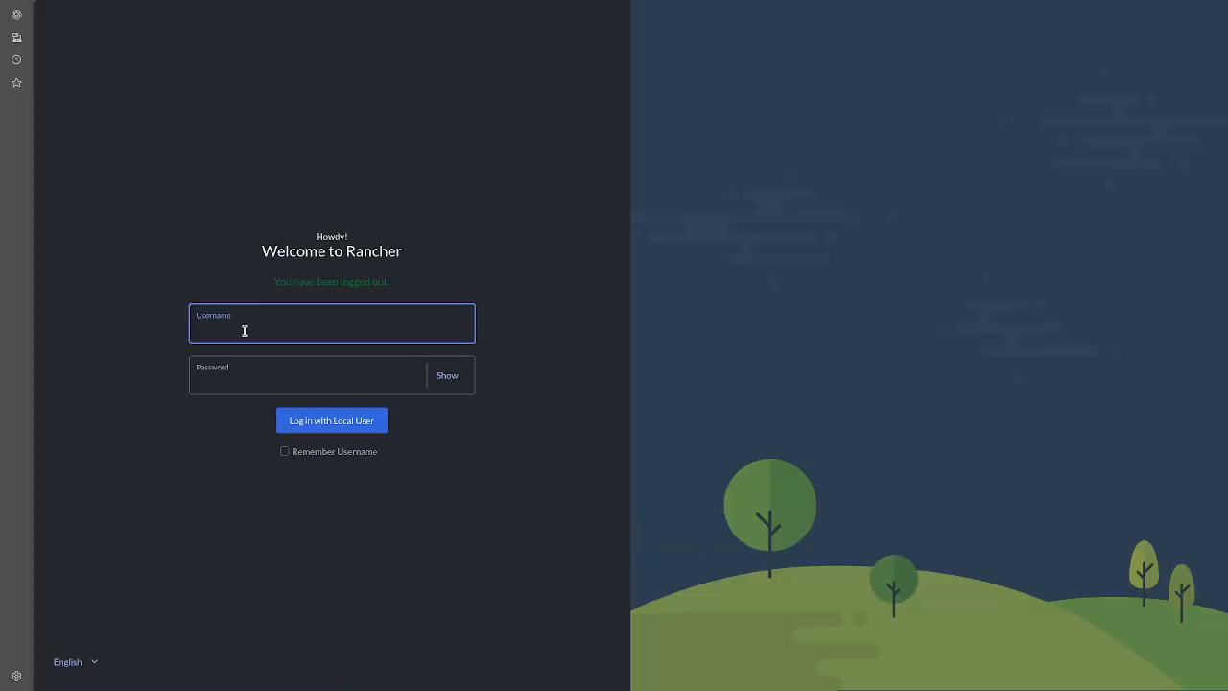
{"action": "type", "text": "virt-manager"}
{"action": "key", "text": "Tab"}
{"action": "key", "text": "ctrl+v"}
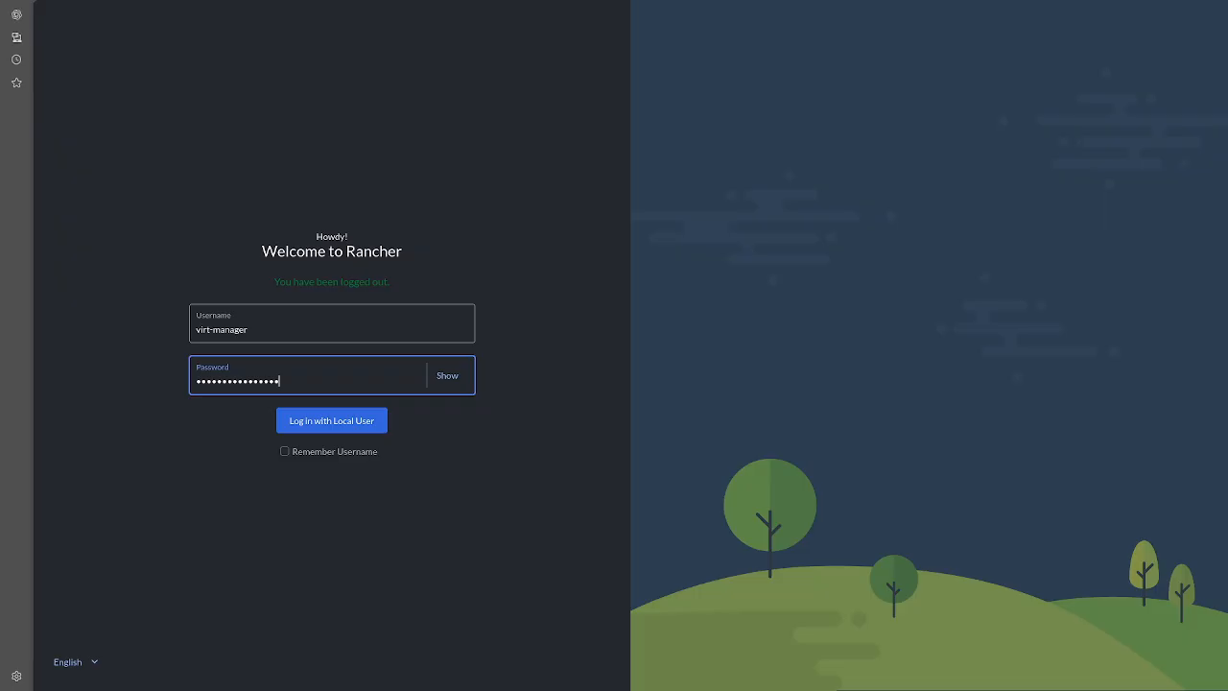
{"action": "left_click", "coordinate": [294, 431]}
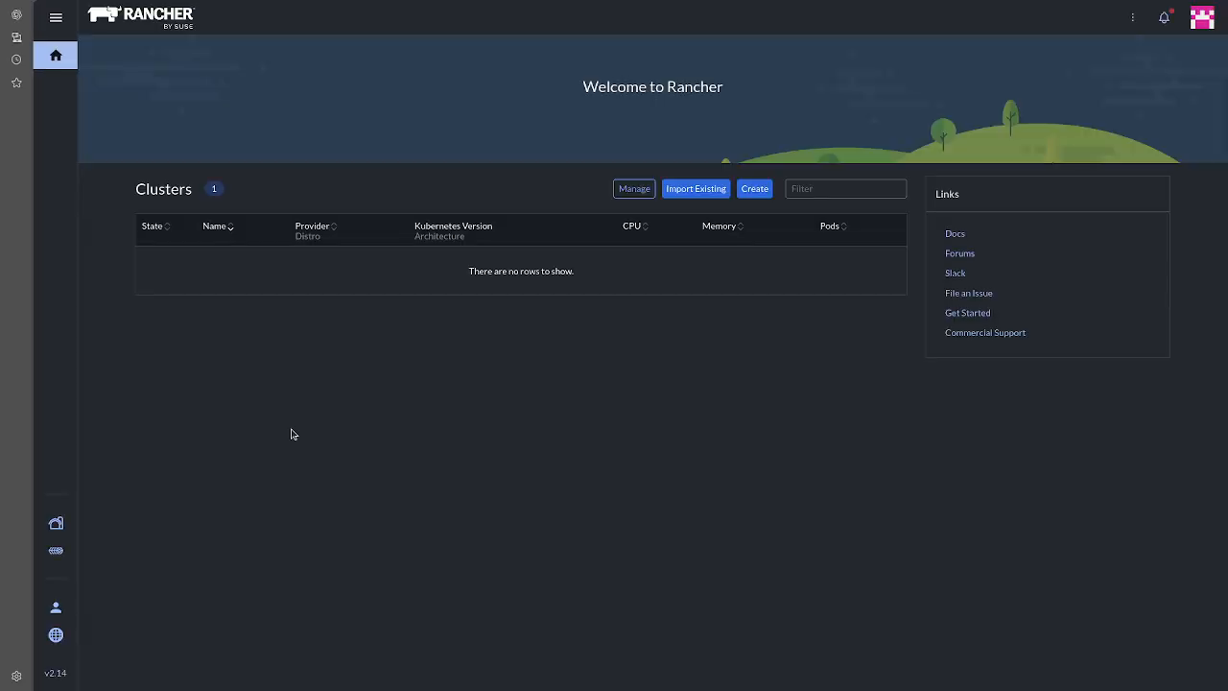
- Open the demo project's configuration for editing in the hv-lab Harvester cluster
{"action": "left_click", "coordinate": [55, 551]}
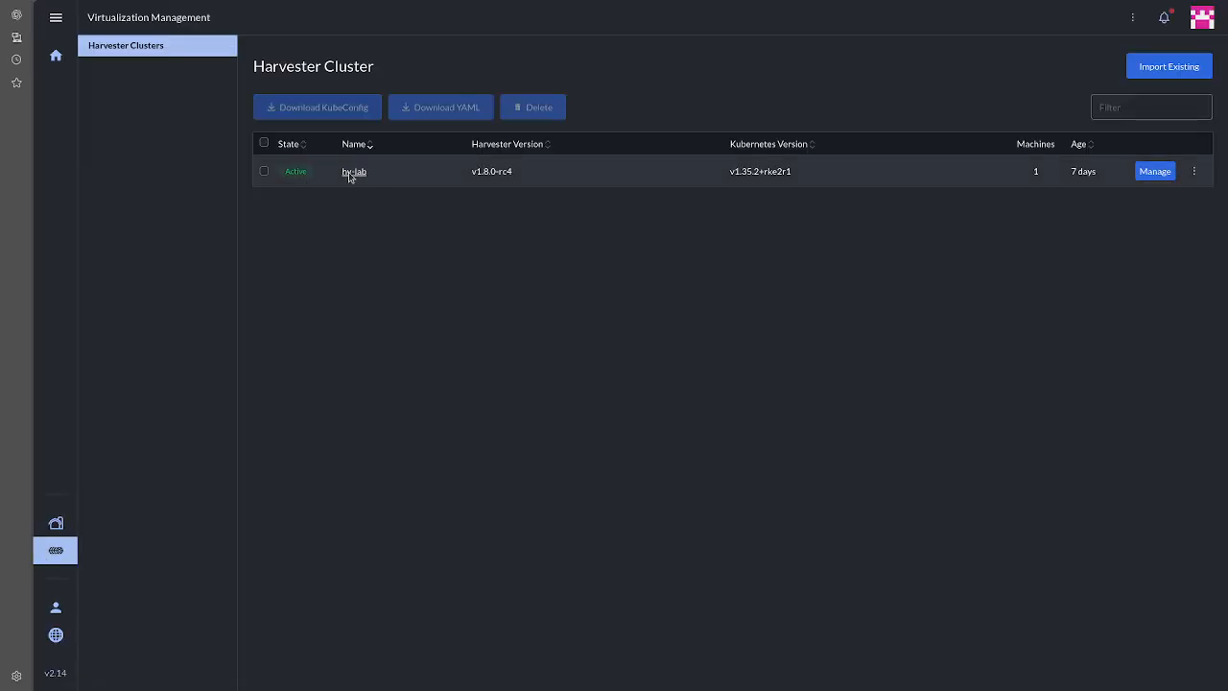
{"action": "left_click", "coordinate": [351, 172]}
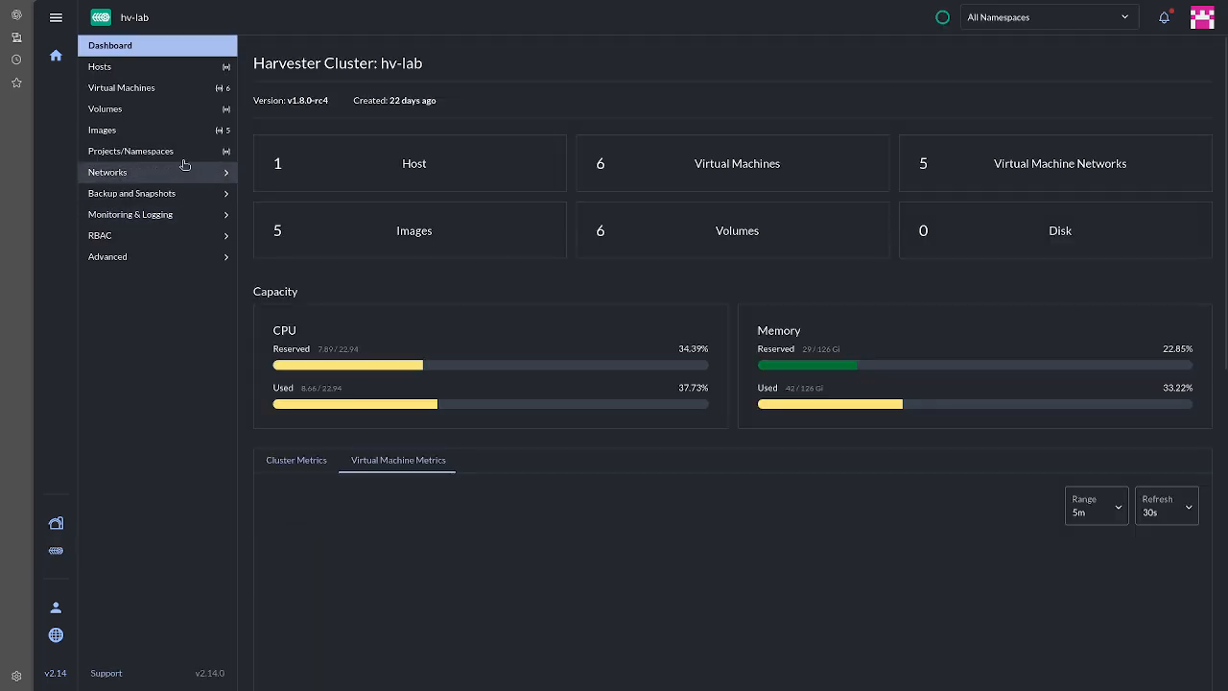
{"action": "left_click", "coordinate": [182, 156]}
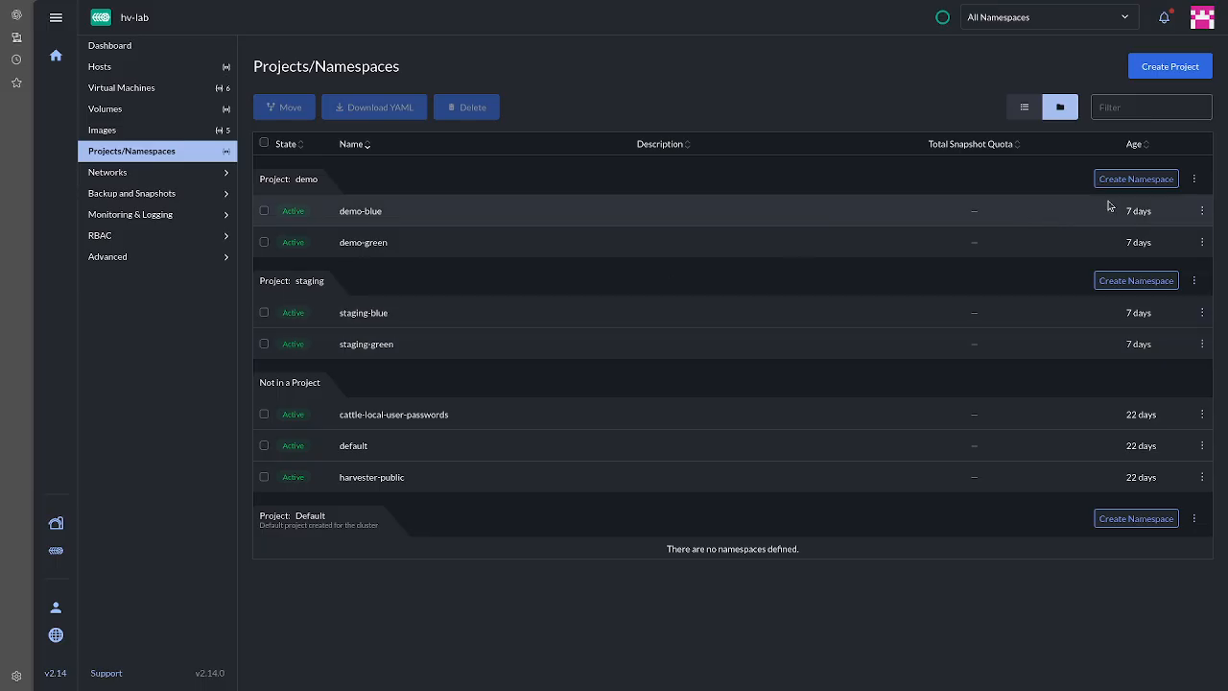
{"action": "left_click", "coordinate": [1194, 181]}
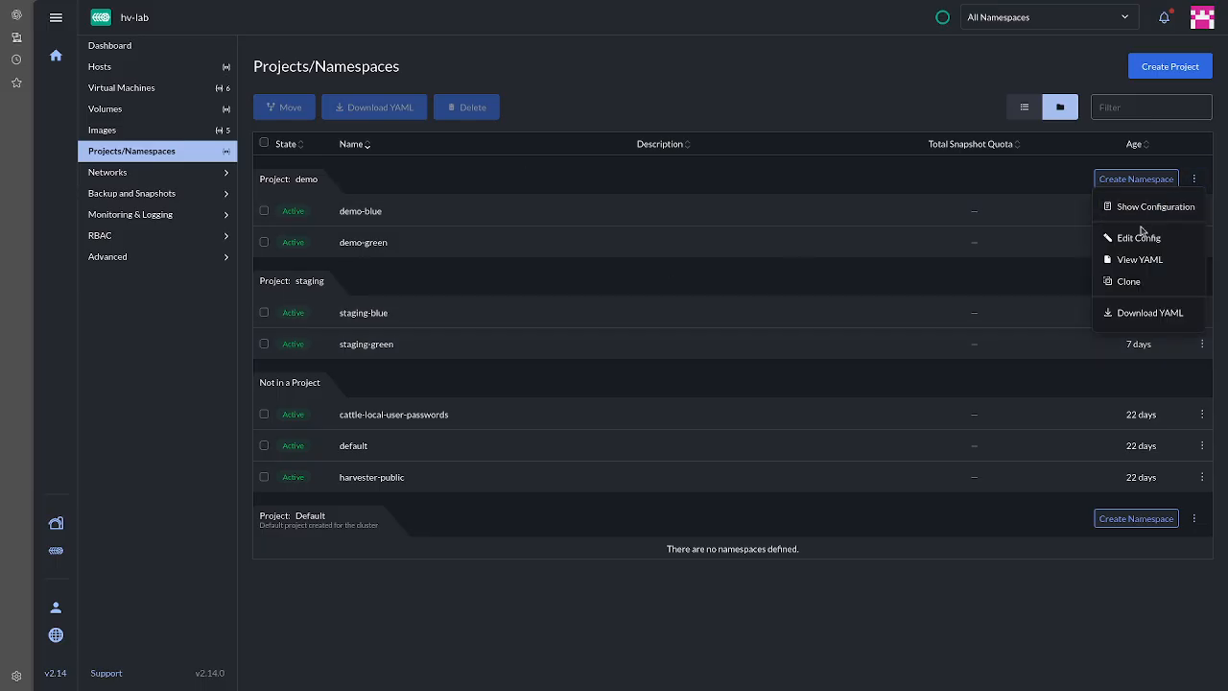
{"action": "left_click", "coordinate": [1113, 238]}
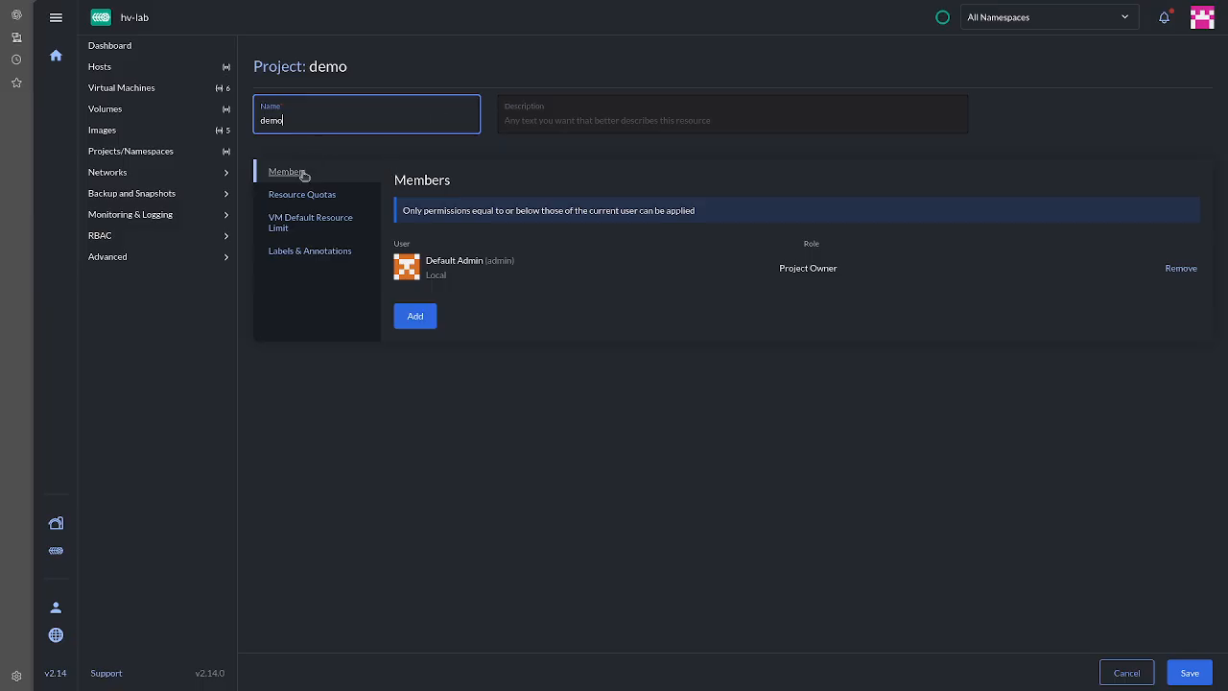
- Add proj-demo-manager as a member of the demo project with the Manage Virtualization Resources permission
{"action": "left_click", "coordinate": [419, 319]}
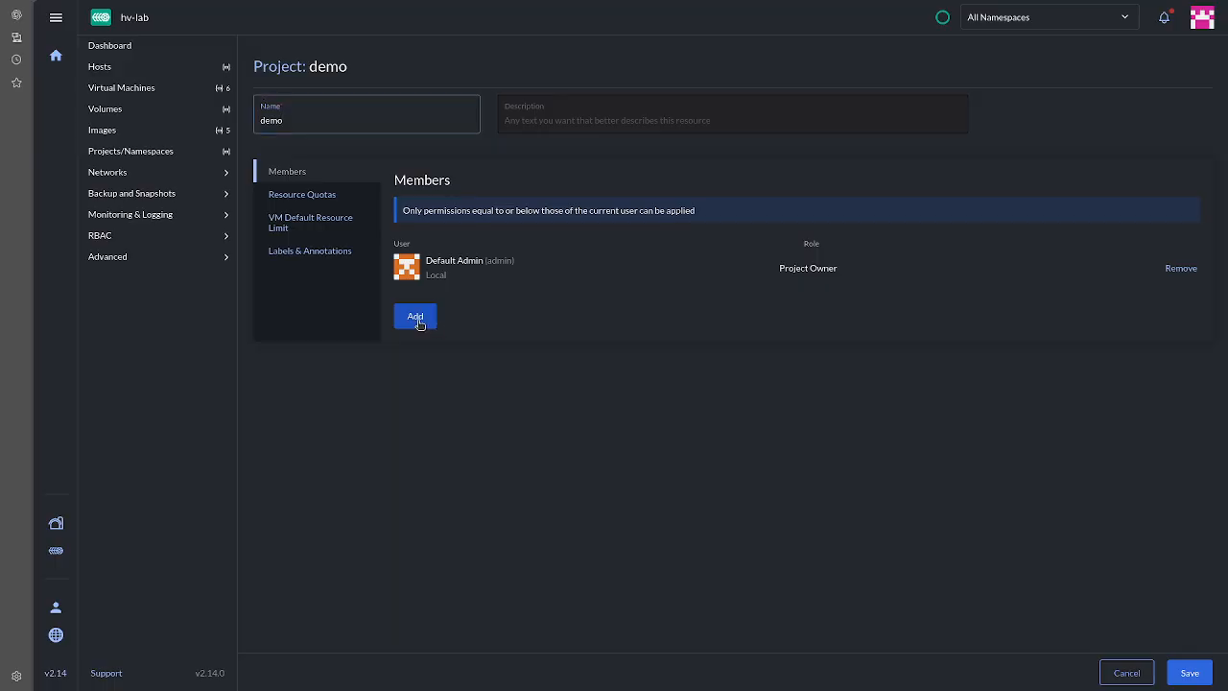
{"action": "left_click", "coordinate": [467, 231]}
{"action": "type", "text": "proj"}
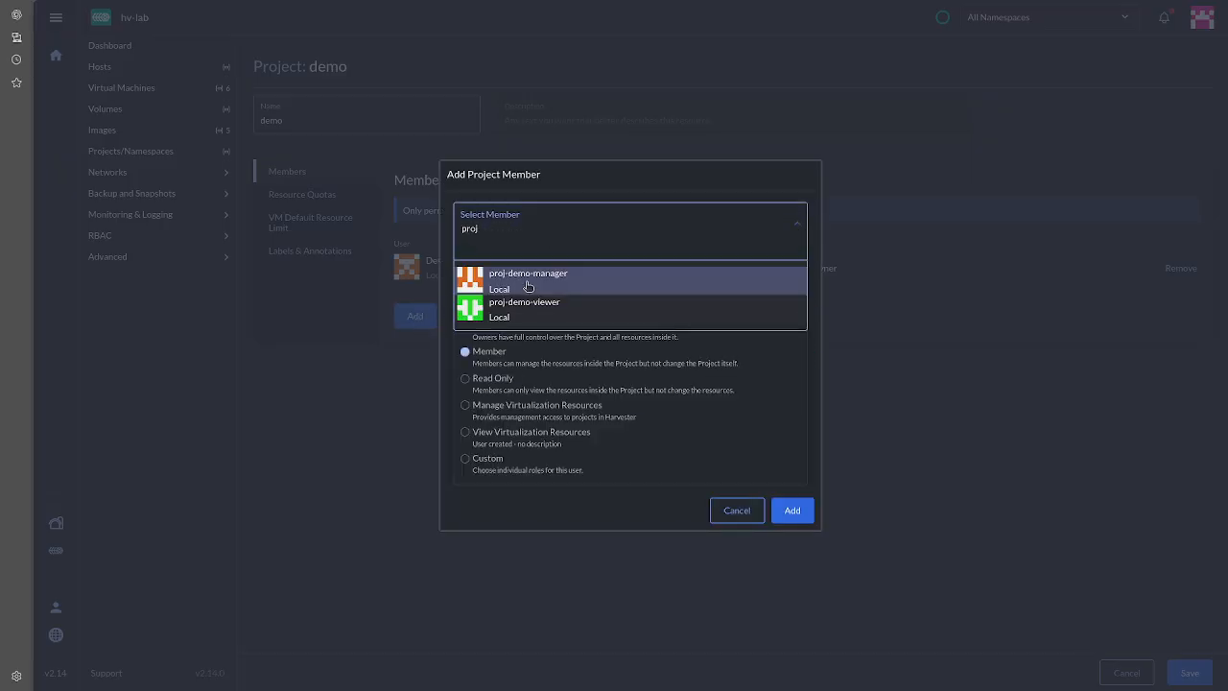
{"action": "left_click", "coordinate": [529, 288]}
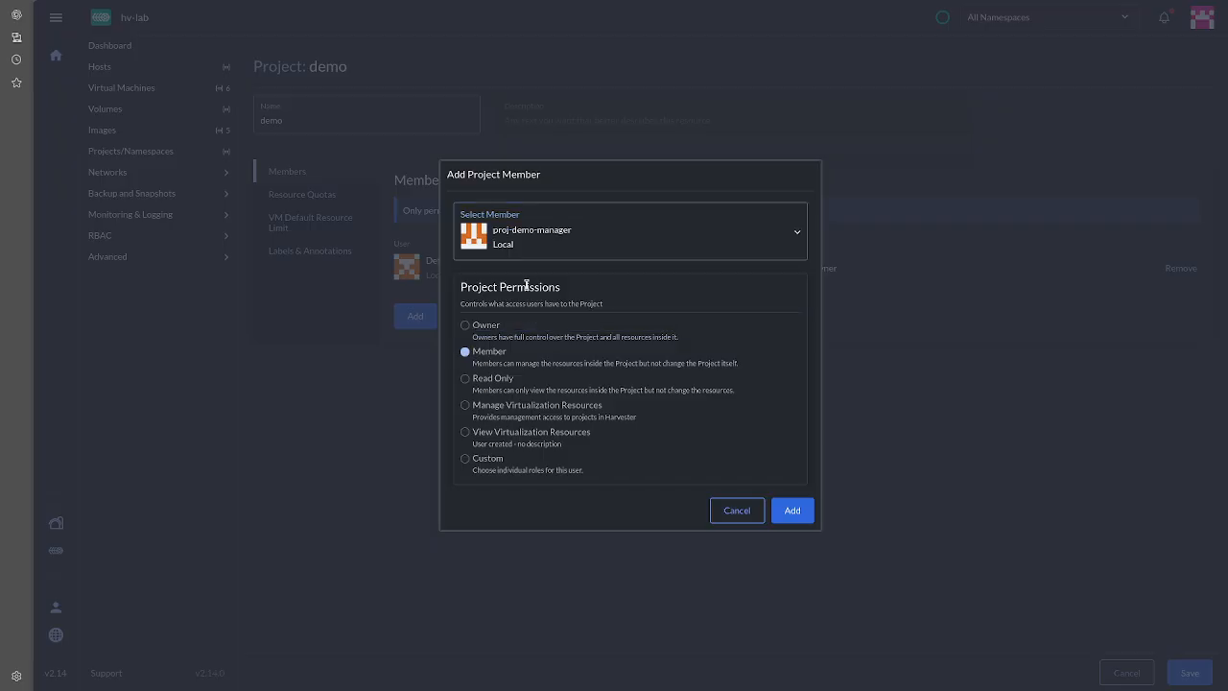
{"action": "left_click", "coordinate": [467, 406]}
{"action": "left_click", "coordinate": [797, 511]}
- Add proj-demo-viewer as a member of the demo project with the View Virtualization Resources permission and save the project
{"action": "left_click", "coordinate": [432, 351]}
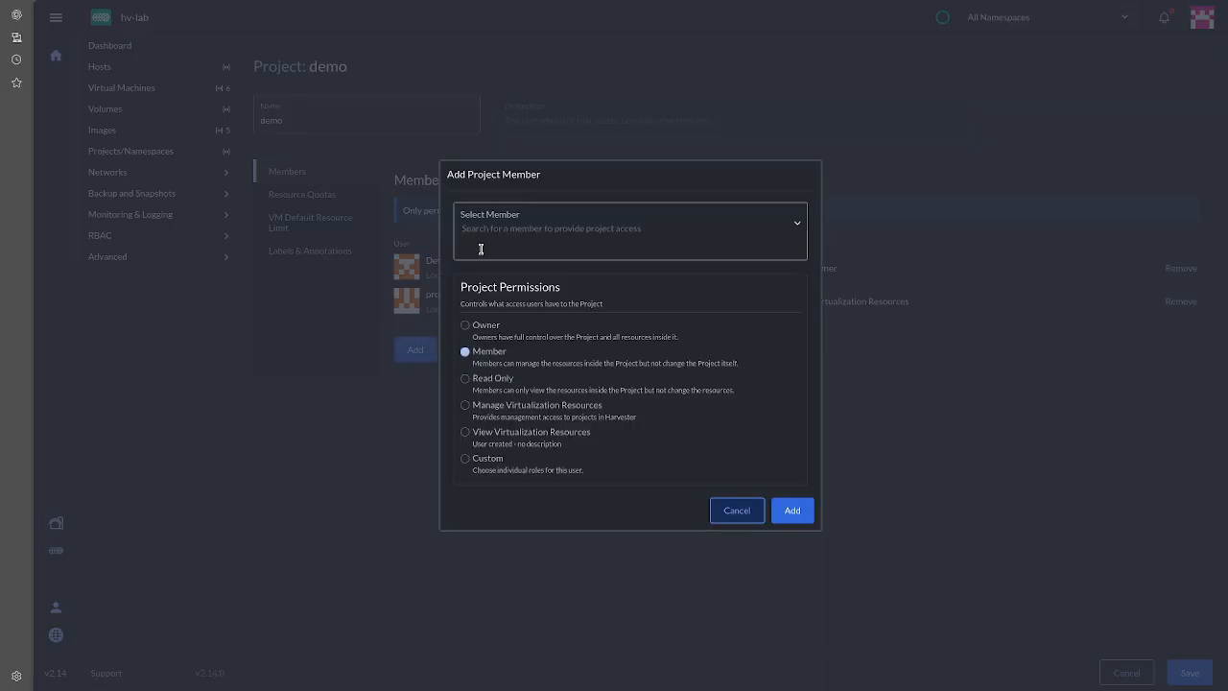
{"action": "left_click", "coordinate": [480, 247]}
{"action": "type", "text": "proj"}
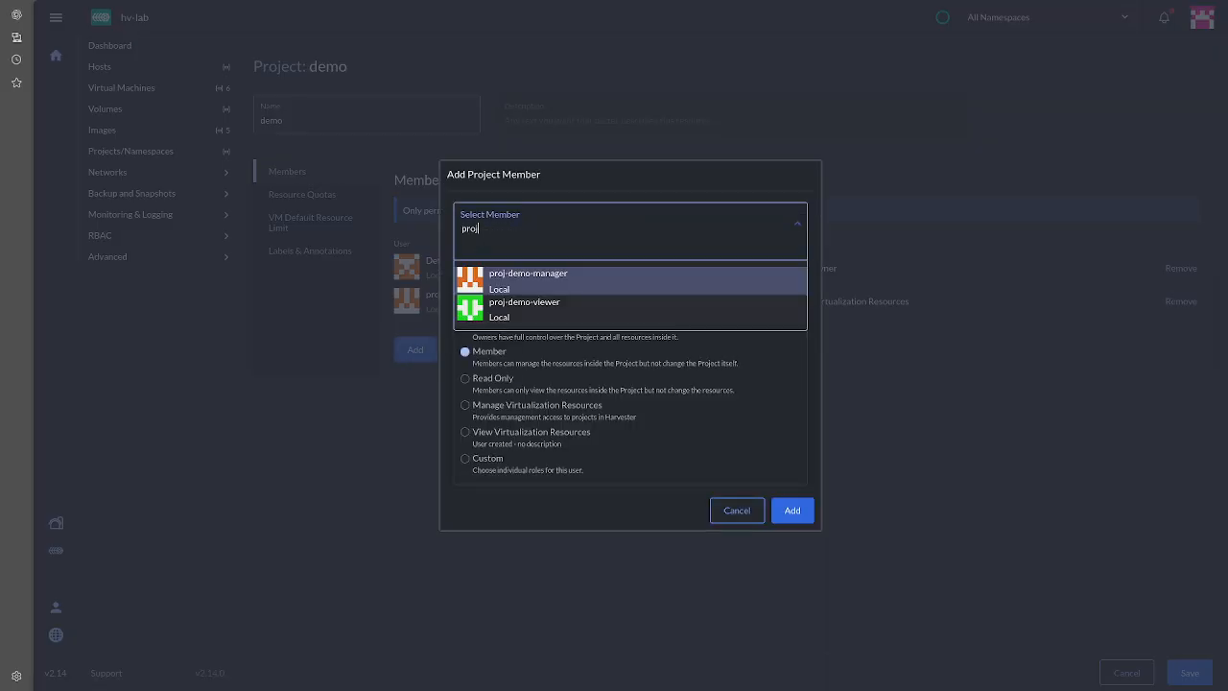
{"action": "left_click", "coordinate": [545, 312]}
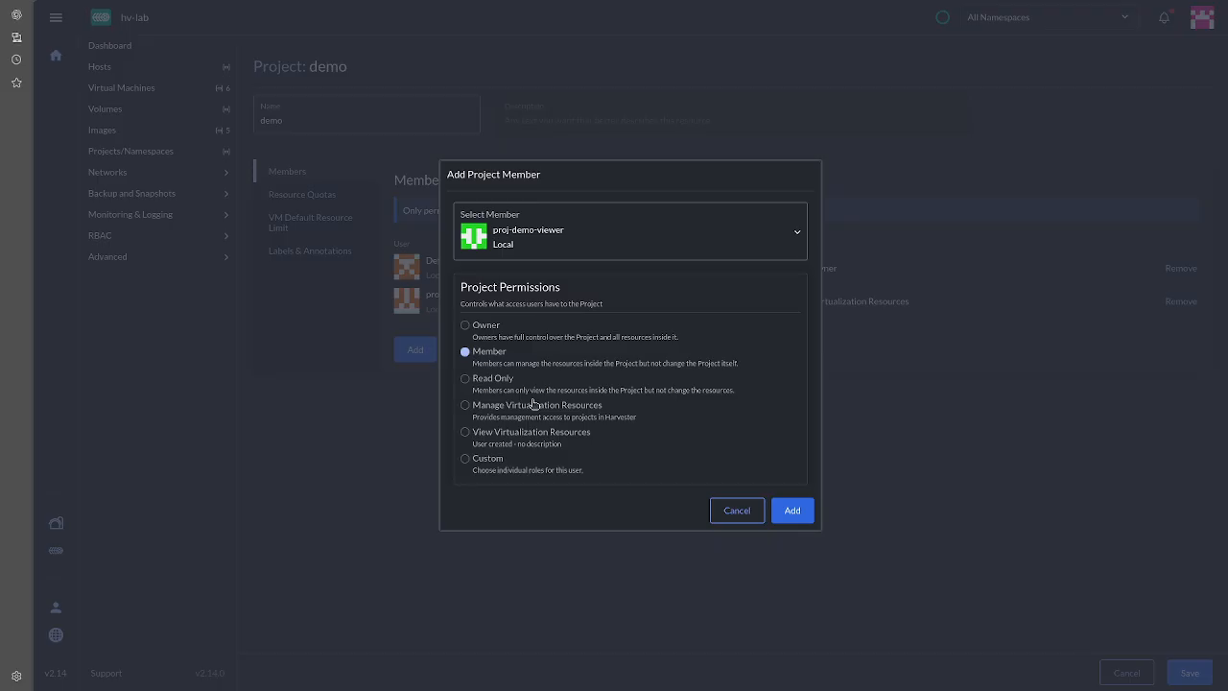
{"action": "left_click", "coordinate": [466, 433]}
{"action": "left_click", "coordinate": [804, 514]}
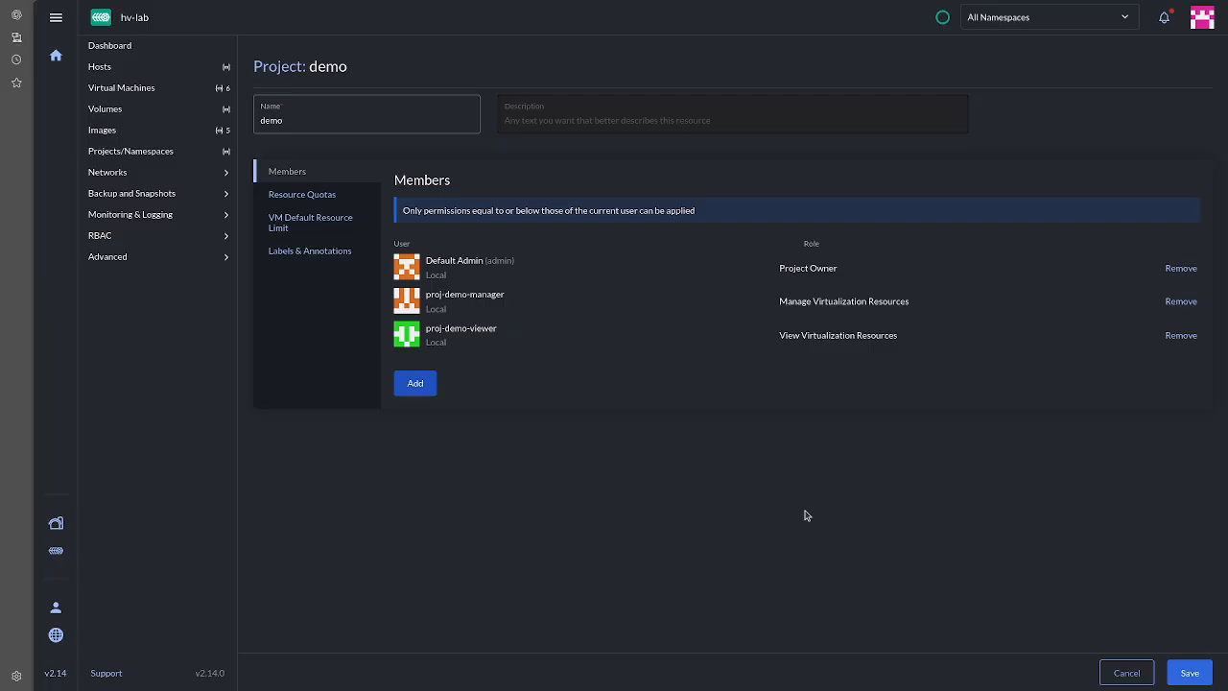
{"action": "left_click", "coordinate": [1190, 673]}
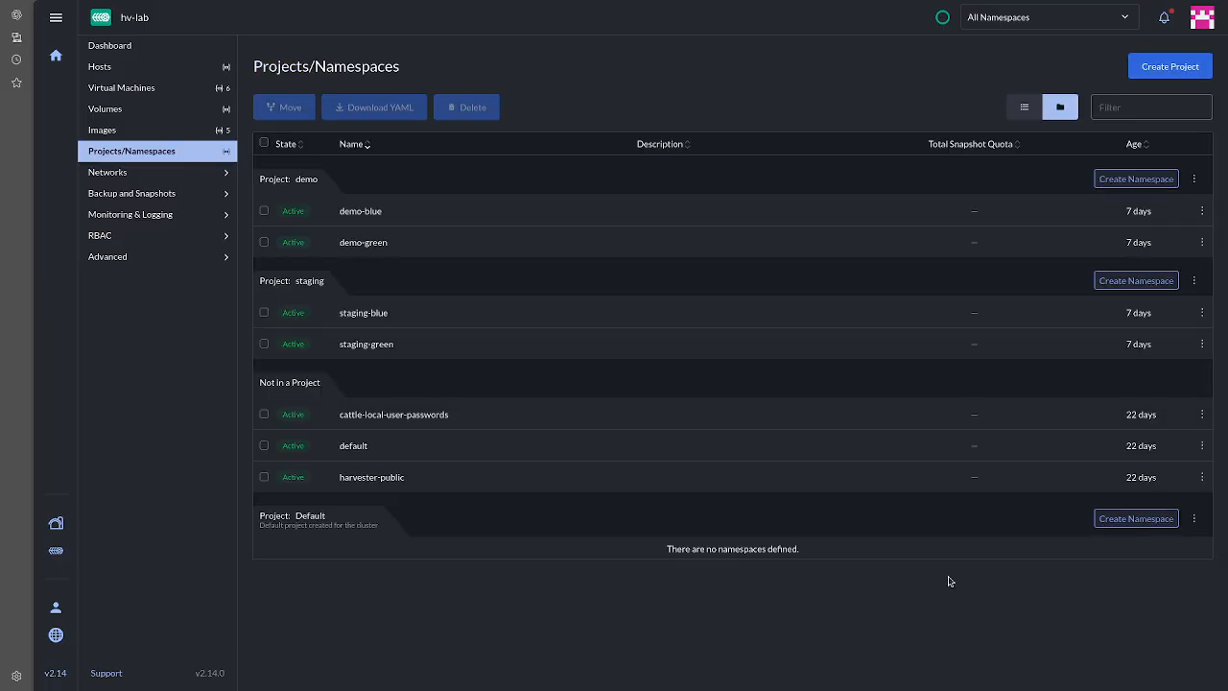
- Log out of virt-manager and log back in as the local user proj-demo-manager, entering the account password
{"action": "left_click", "coordinate": [1202, 17]}
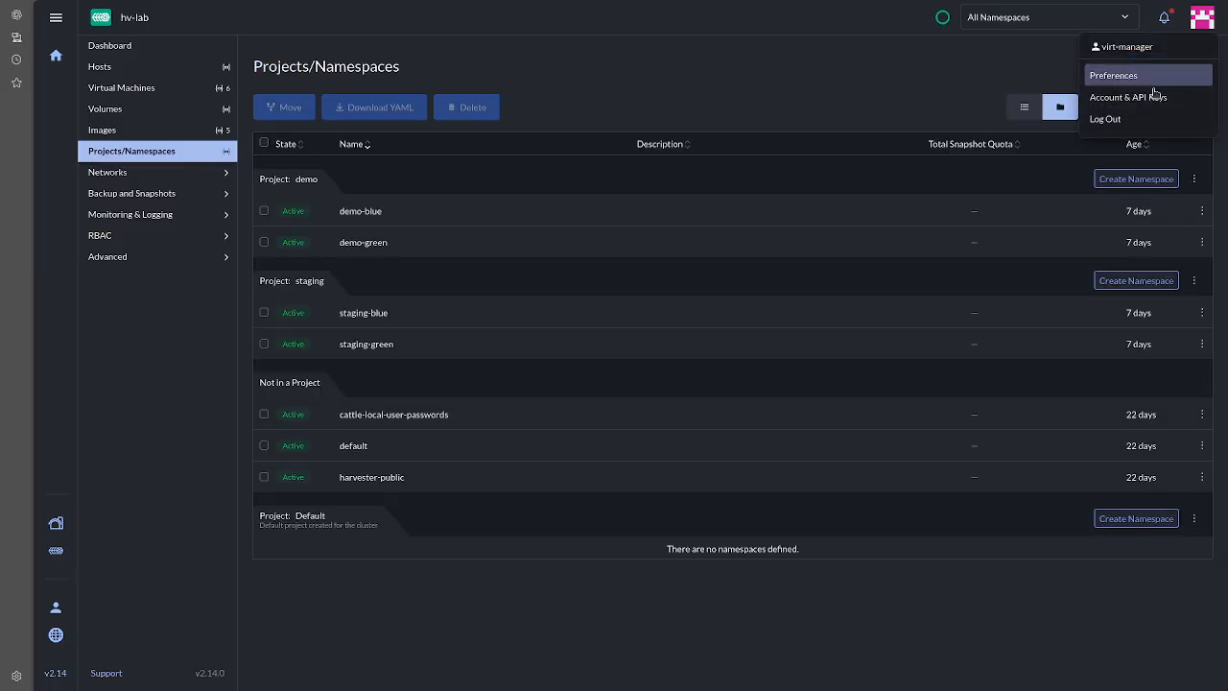
{"action": "left_click", "coordinate": [1138, 119]}
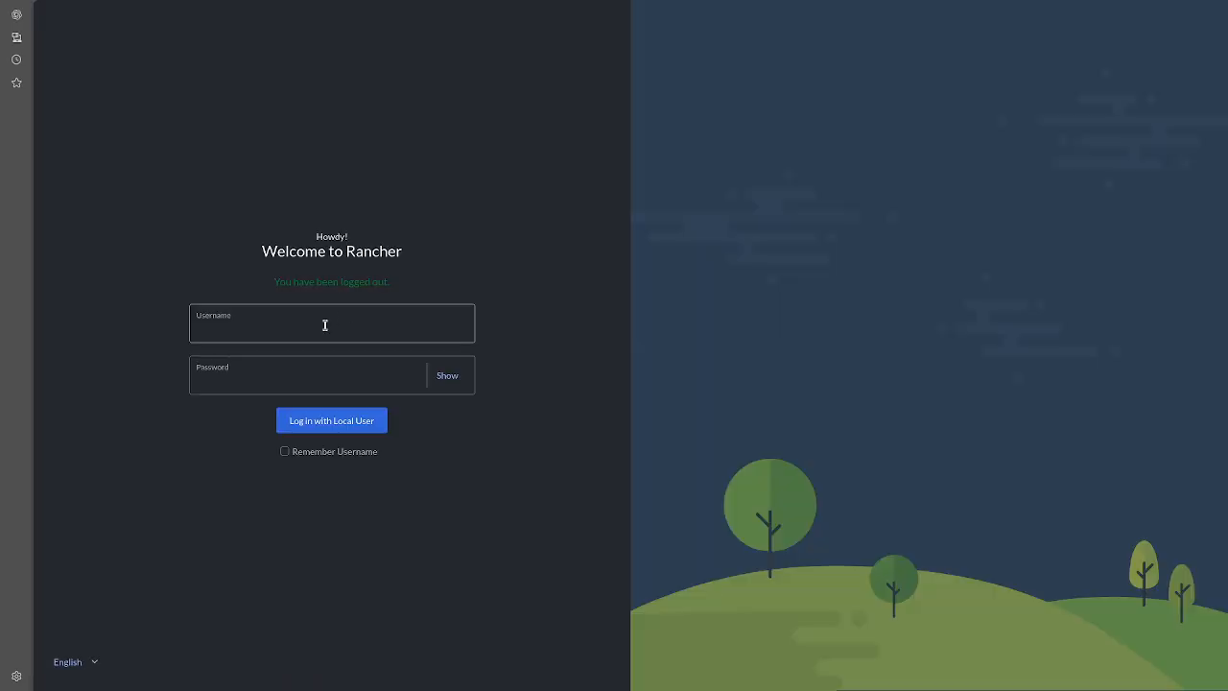
{"action": "left_click", "coordinate": [324, 324]}
{"action": "type", "text": "p"}
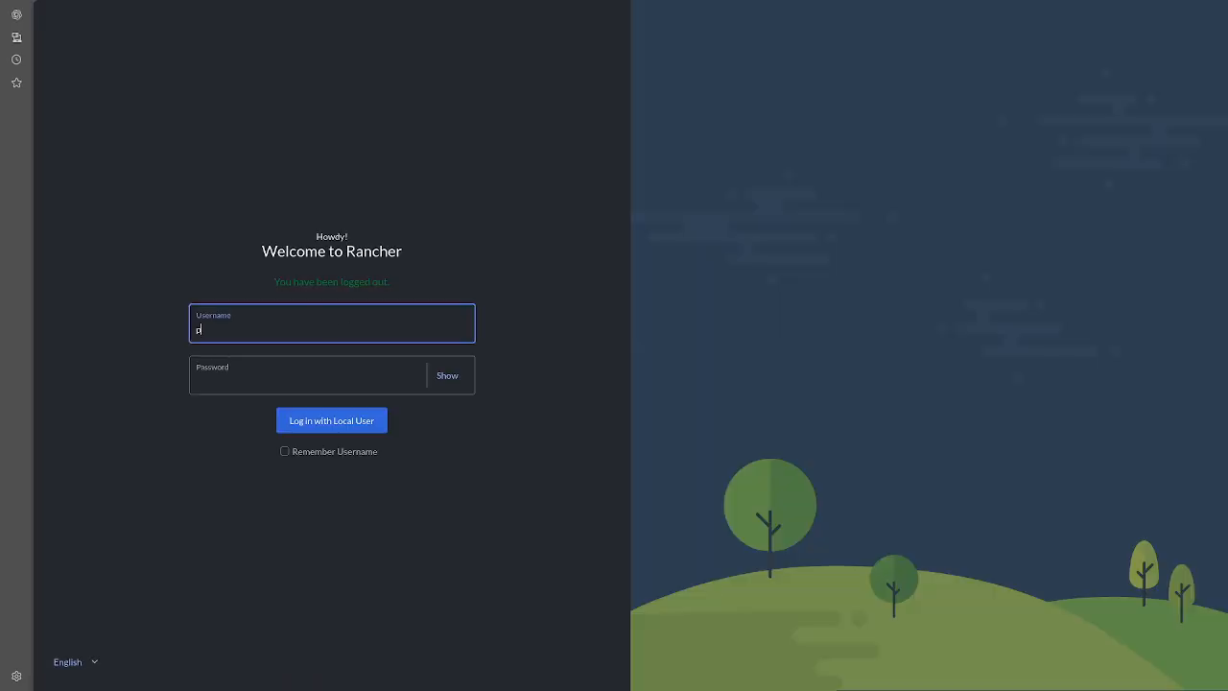
{"action": "type", "text": "roj-demo-manae"}
{"action": "type", "text": "er"}
{"action": "key", "text": "Tab"}
{"action": "type", "text": "•••••••••••••••"}
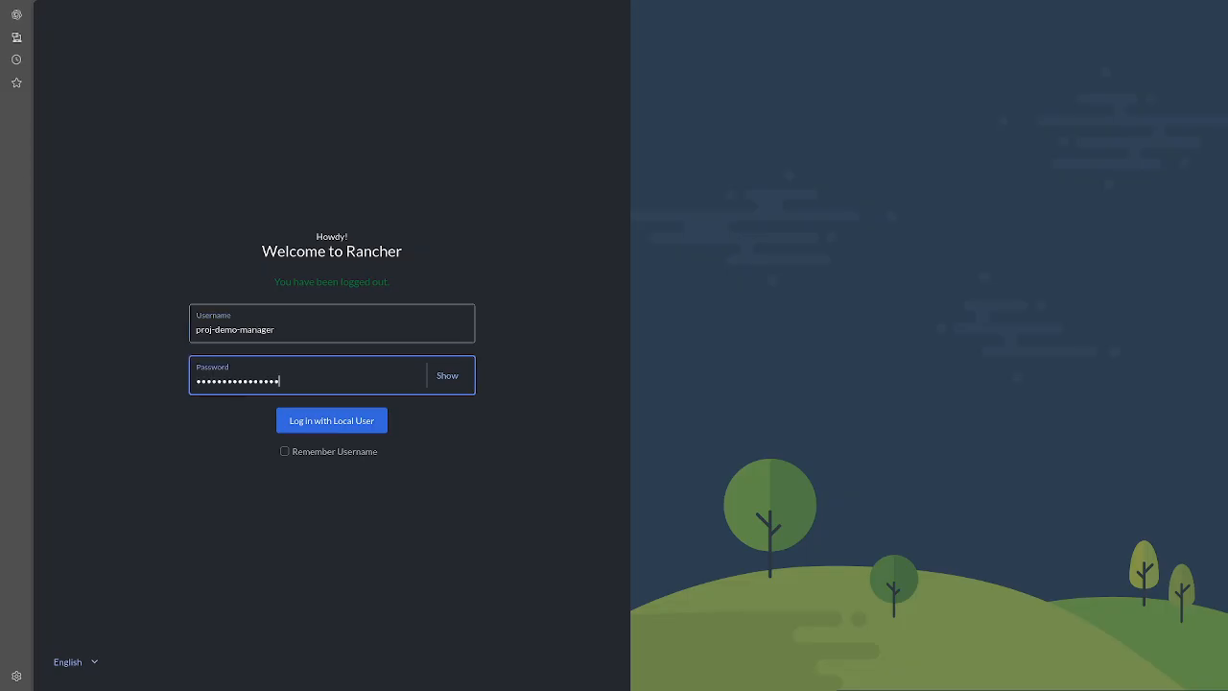
{"action": "left_click", "coordinate": [386, 425]}
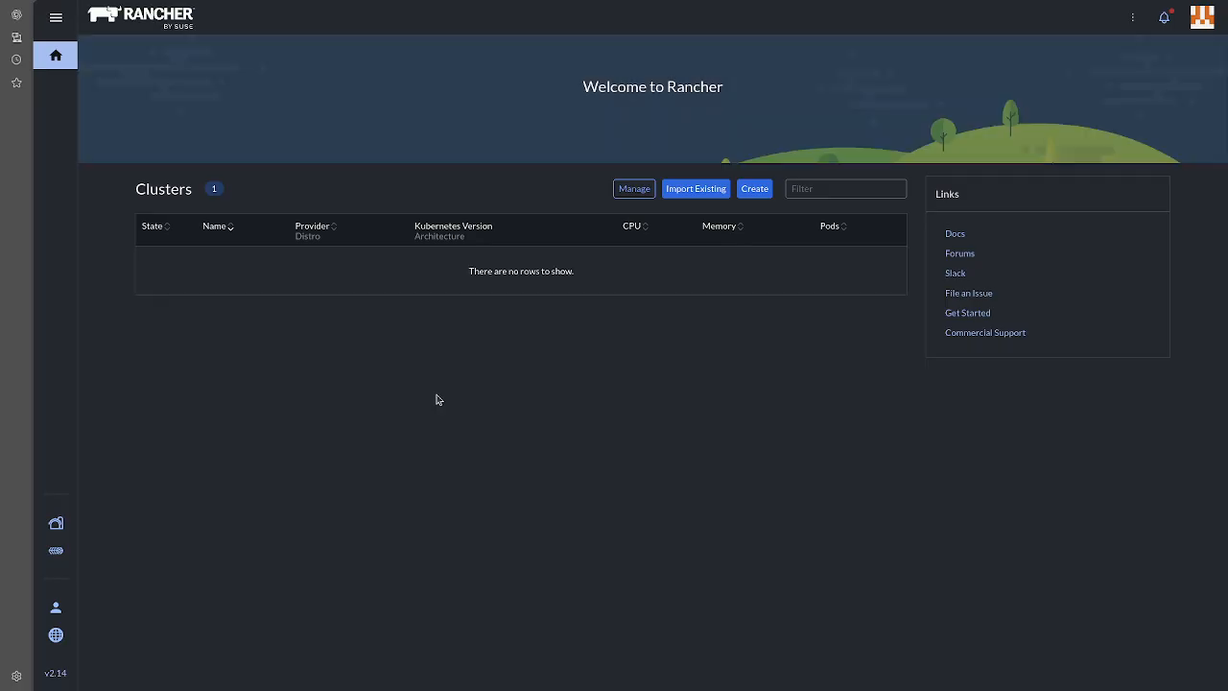
- Open the hv-lab Harvester cluster and check which virtual machines proj-demo-manager can access
{"action": "left_click", "coordinate": [57, 554]}
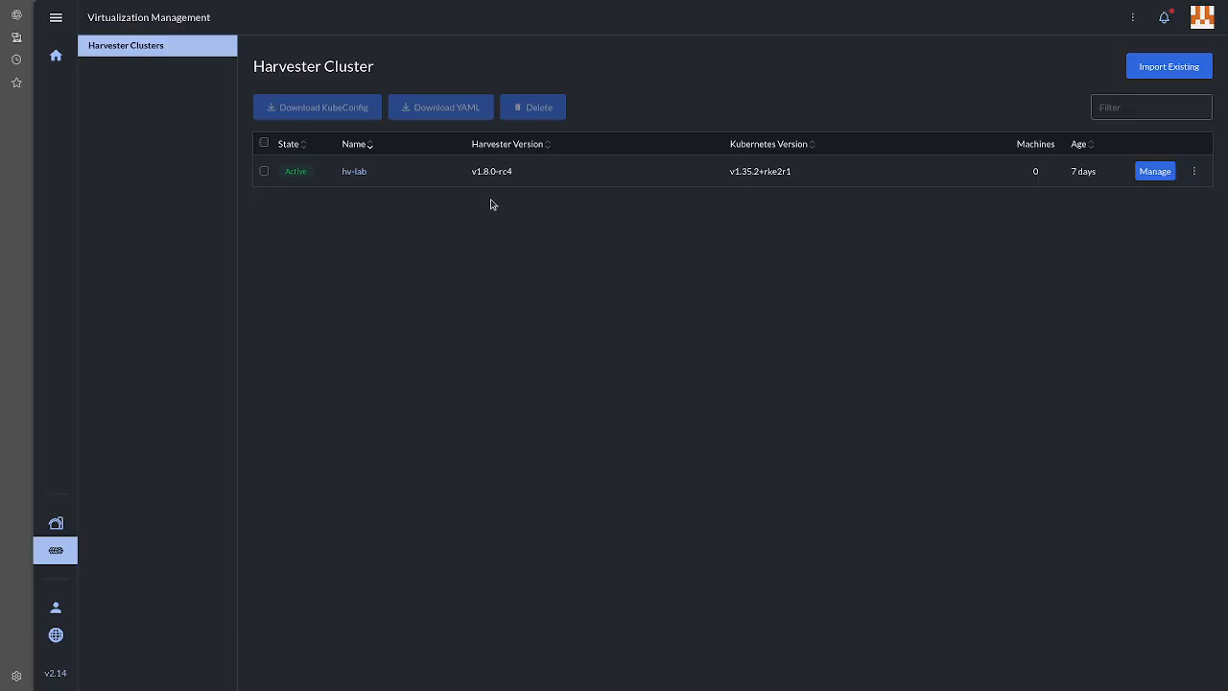
{"action": "left_click", "coordinate": [354, 171]}
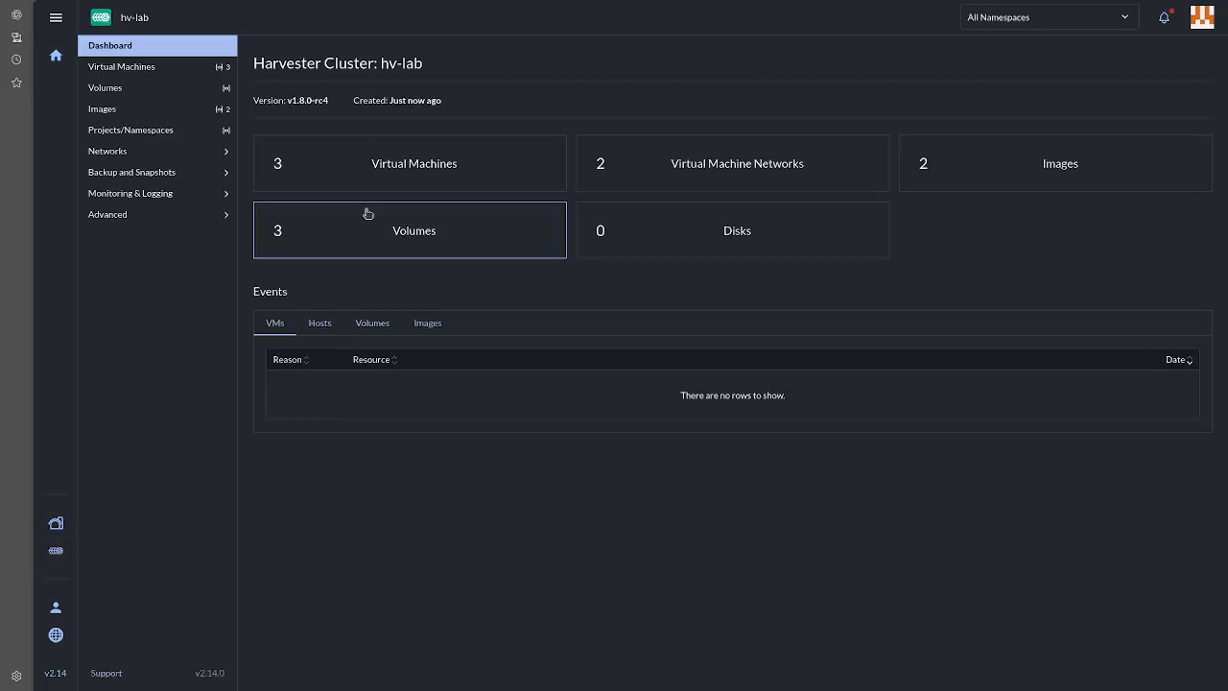
{"action": "left_click", "coordinate": [141, 73]}
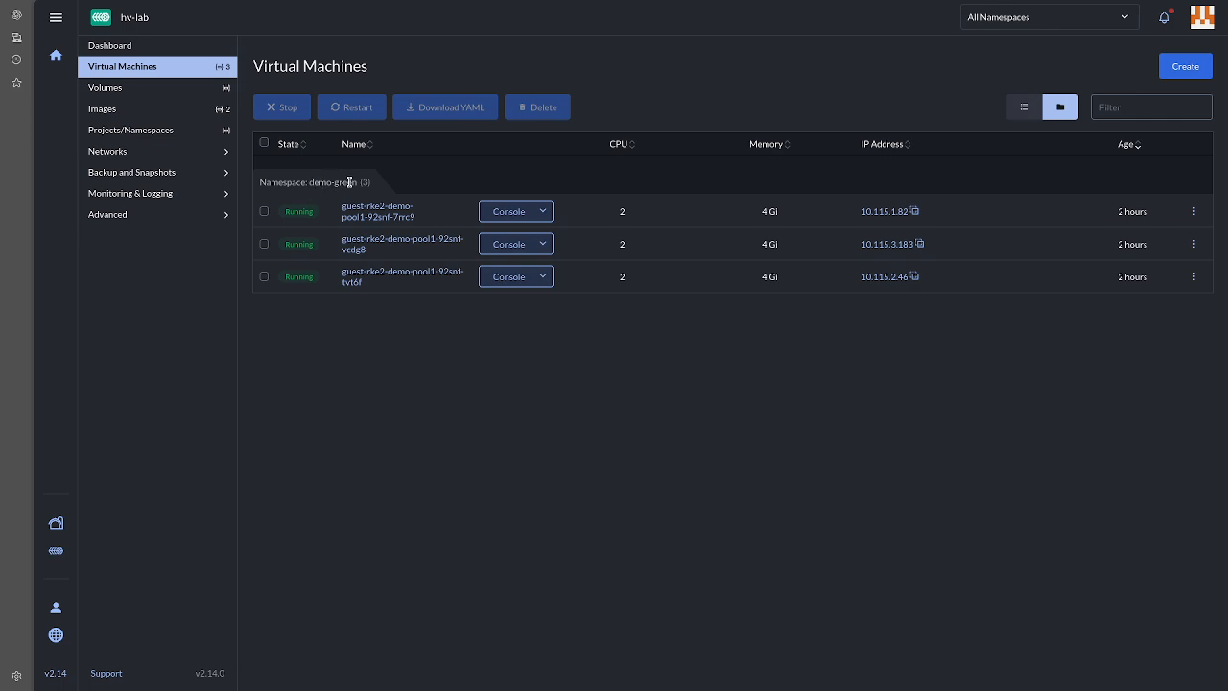
- Check which volumes, images and virtual machine networks proj-demo-manager can access, and return to the virtual machines list
{"action": "left_click", "coordinate": [140, 91]}
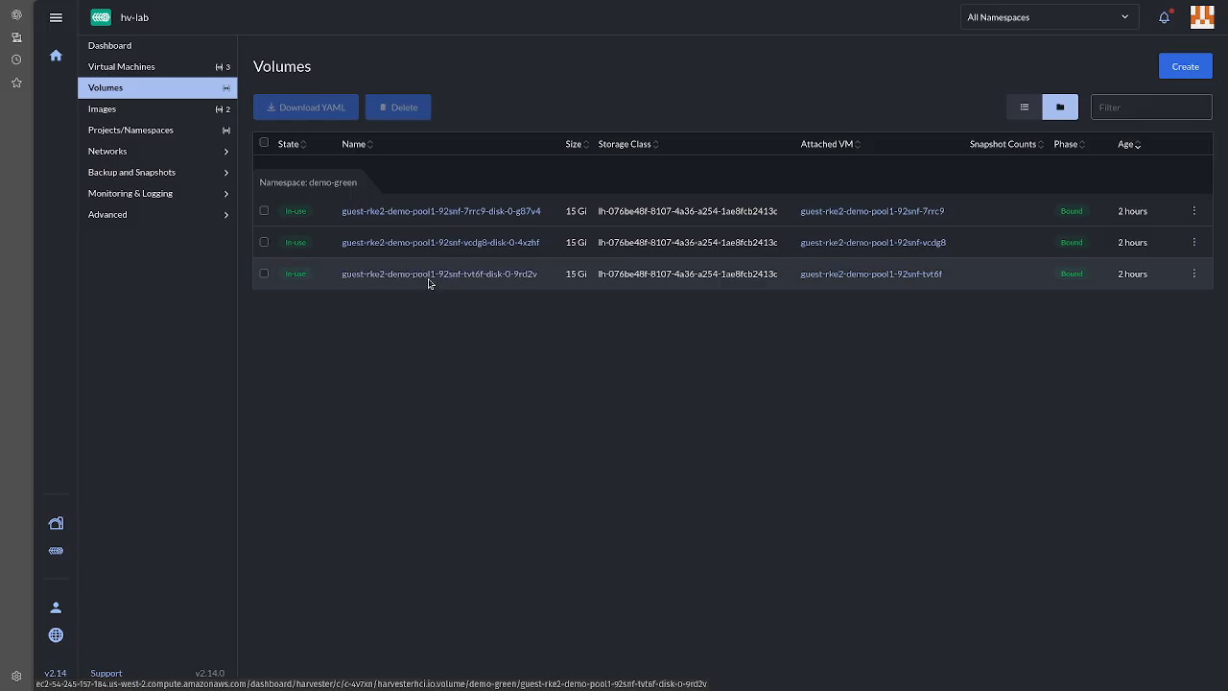
{"action": "left_click", "coordinate": [101, 109]}
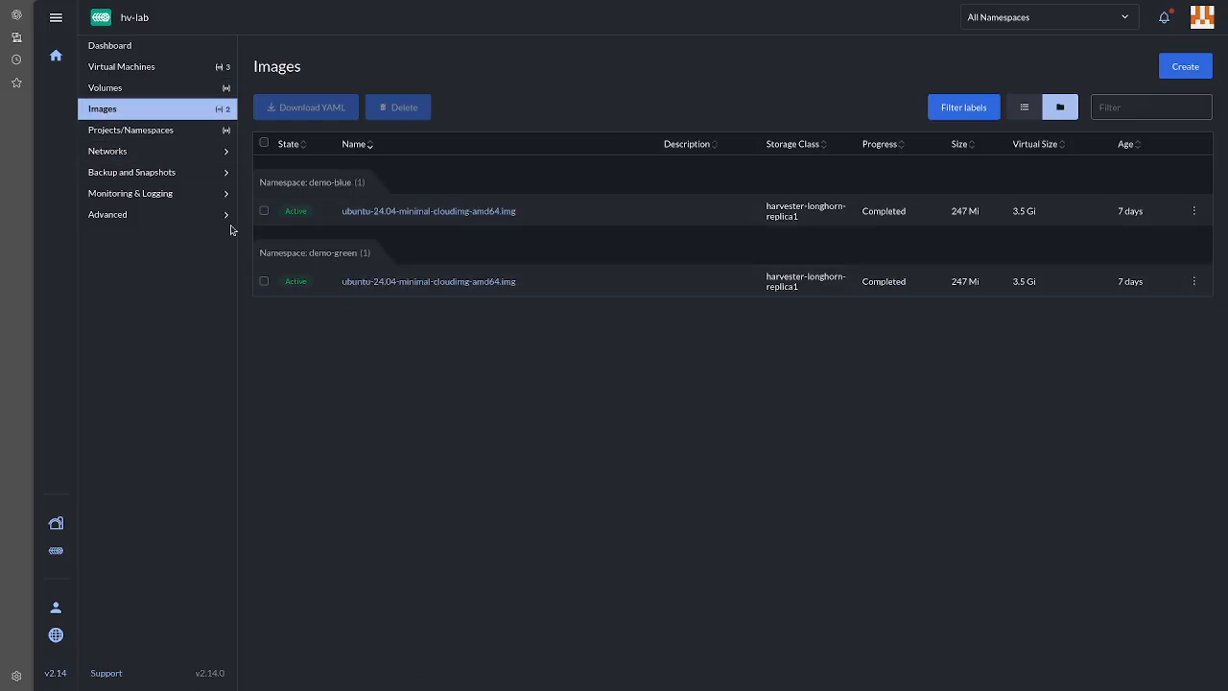
{"action": "left_click", "coordinate": [163, 151]}
{"action": "left_click", "coordinate": [160, 194]}
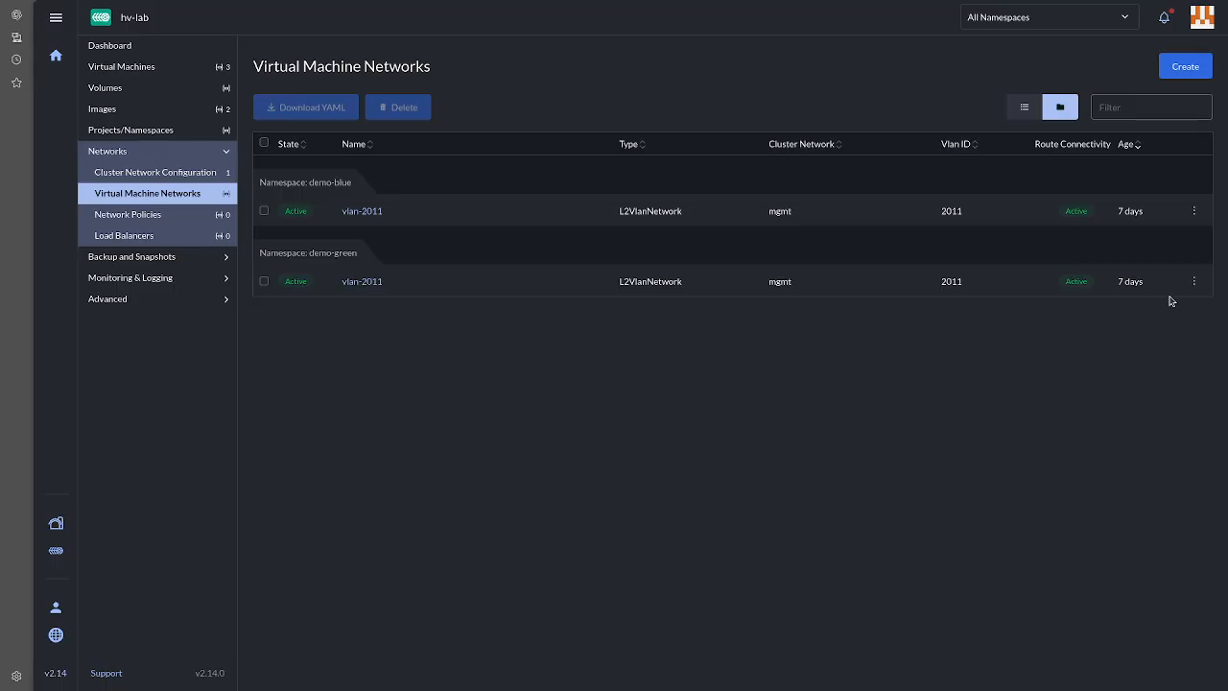
{"action": "left_click", "coordinate": [185, 67]}
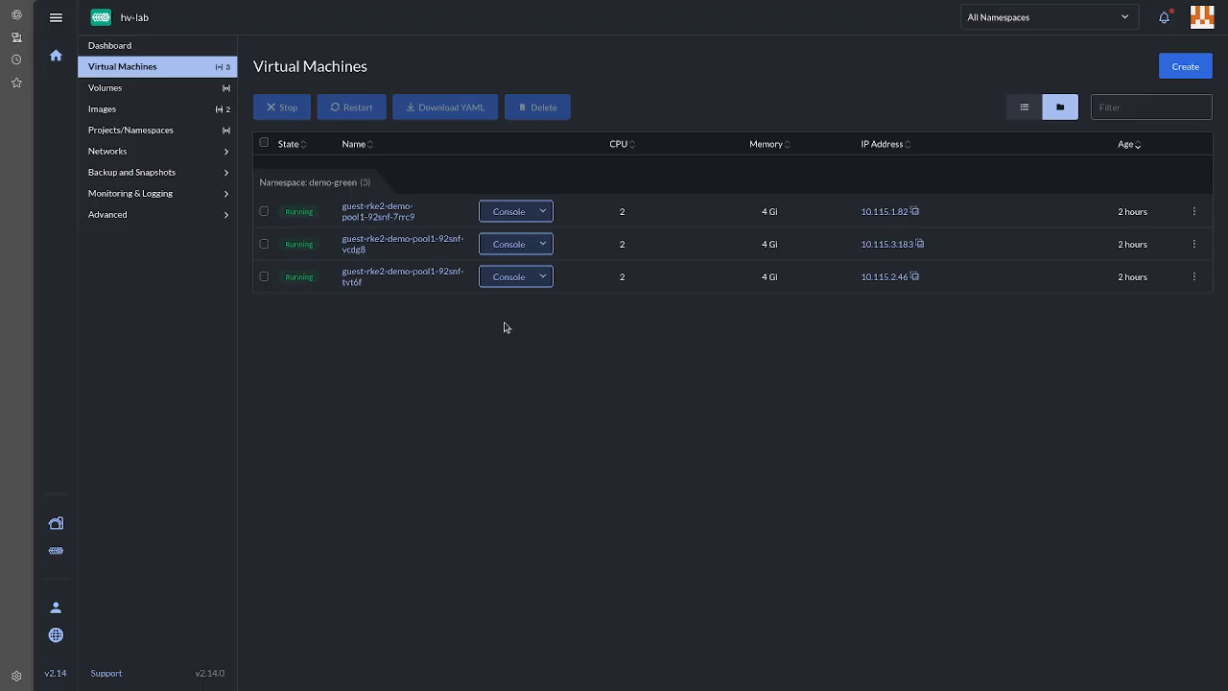
- Switch to the Harvester documentation page on Rancher RBAC
{"action": "key", "text": "ctrl+Tab"}
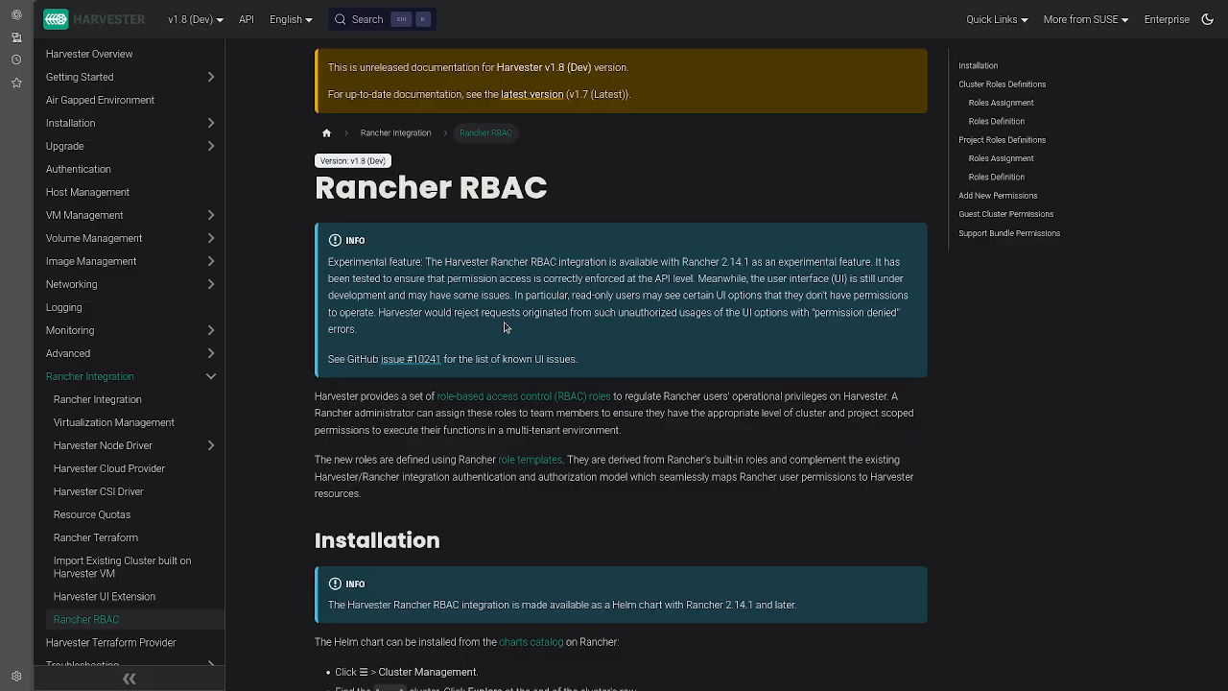